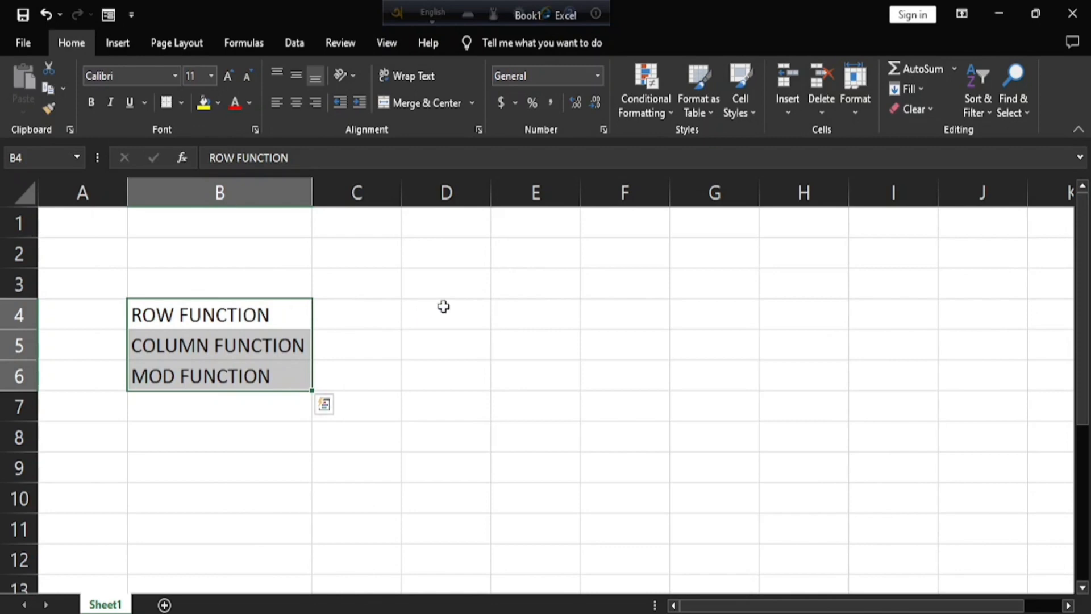
# Enter the formula =ROW(B2) in cell D4 beside the ROW FUNCTION label.
pyautogui.click(444, 307)
pyautogui.write('=')
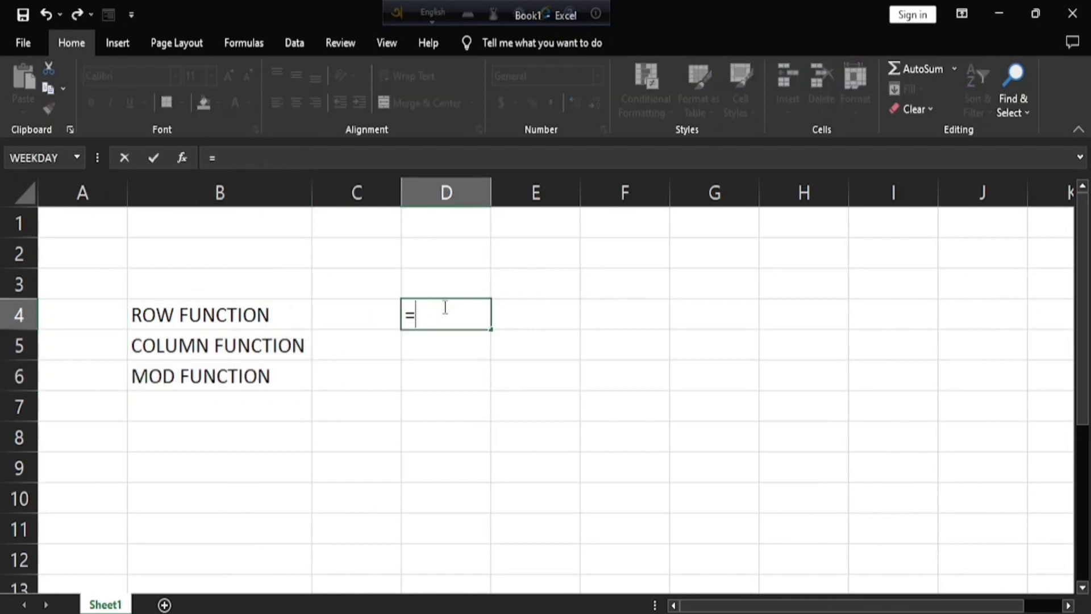
pyautogui.write('ROW')
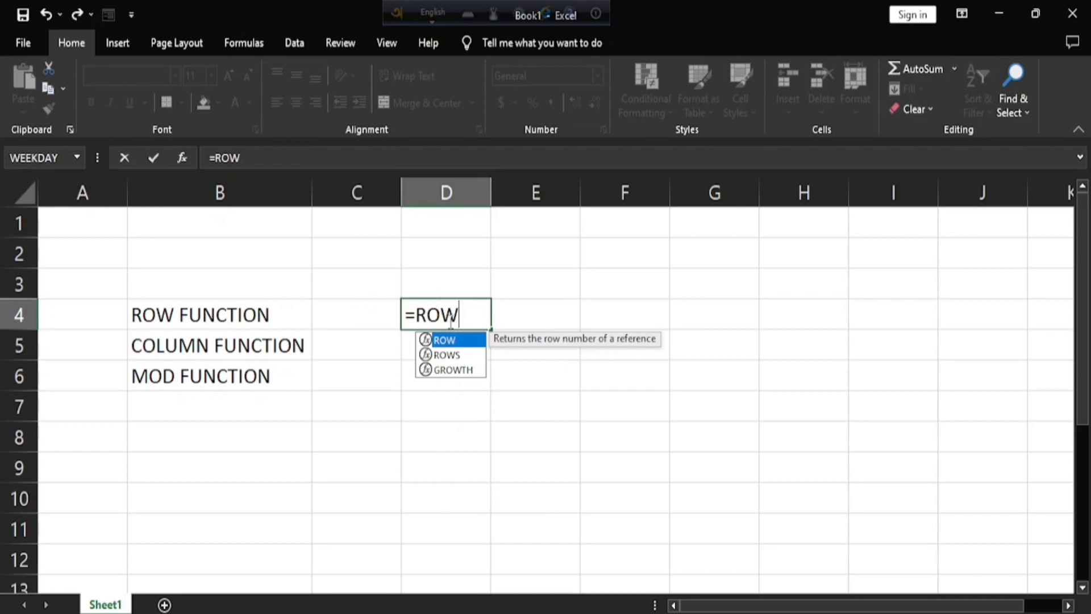
pyautogui.write('(')
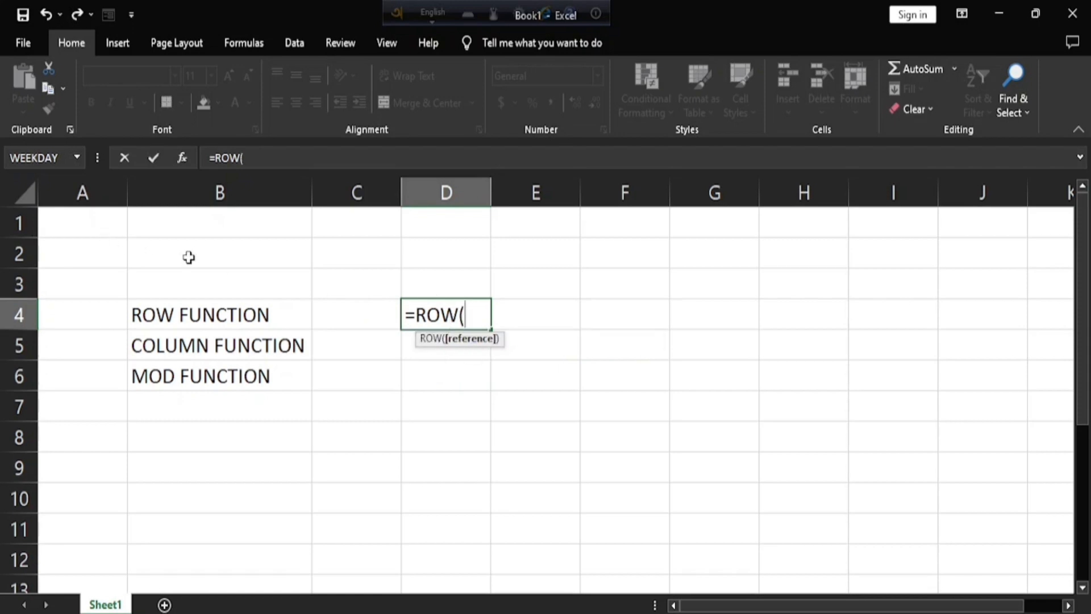
pyautogui.click(188, 257)
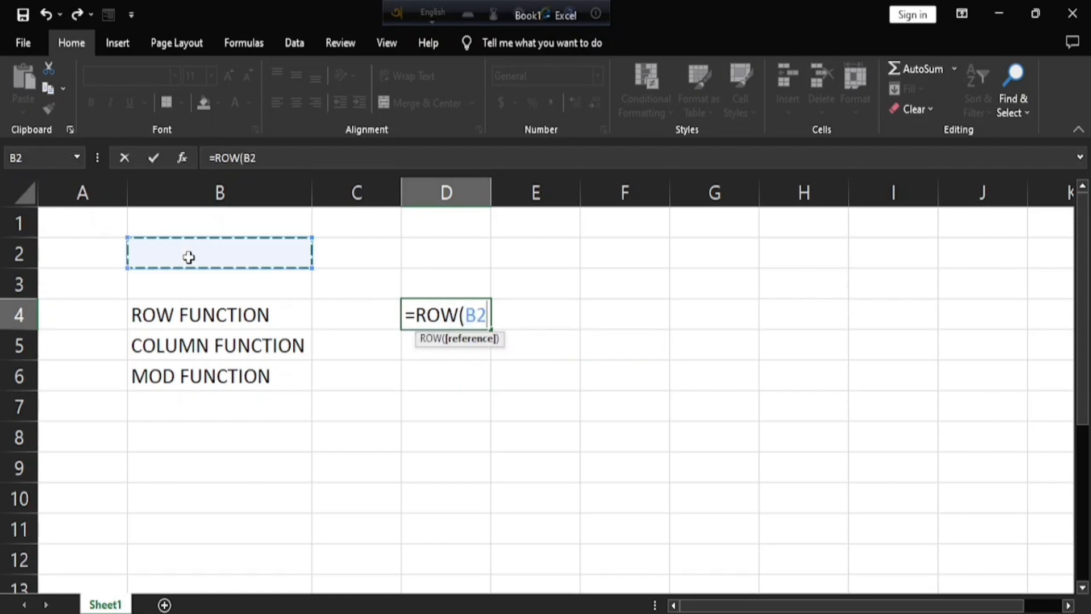
pyautogui.press('Return')
pyautogui.scroll(-1, 189, 273)
pyautogui.scroll(1, 432, 460)
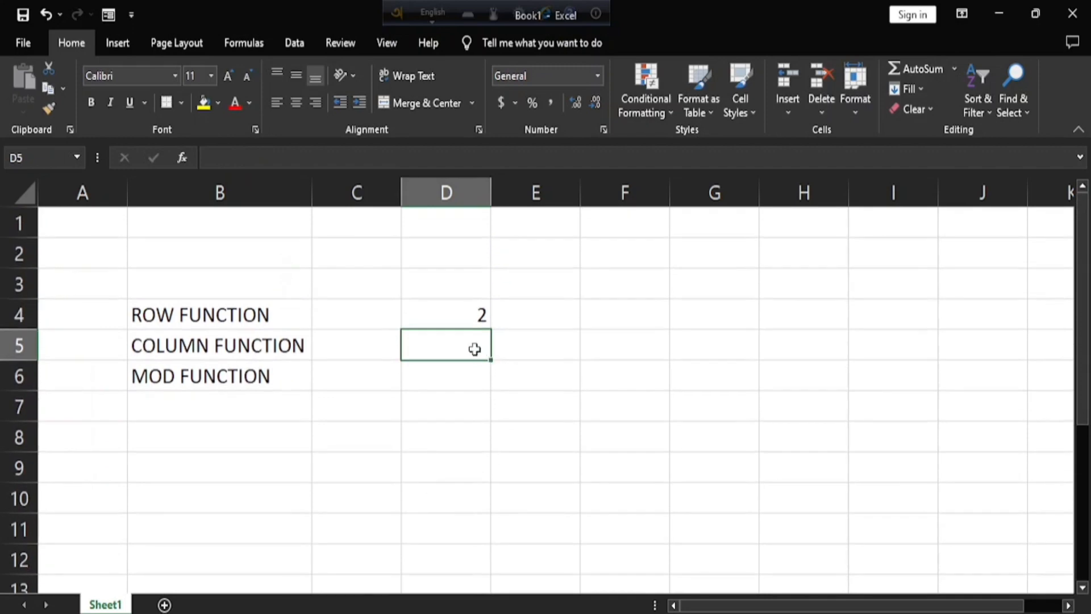
pyautogui.click(446, 319)
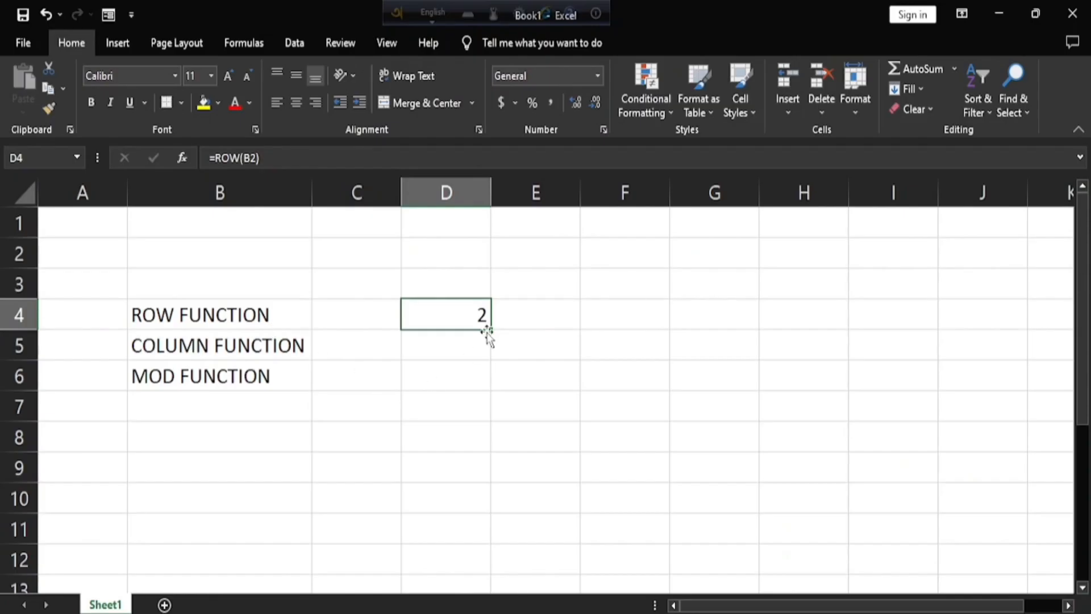
# Enter the formula =COLUMN(B2) in cell D6.
pyautogui.click(447, 380)
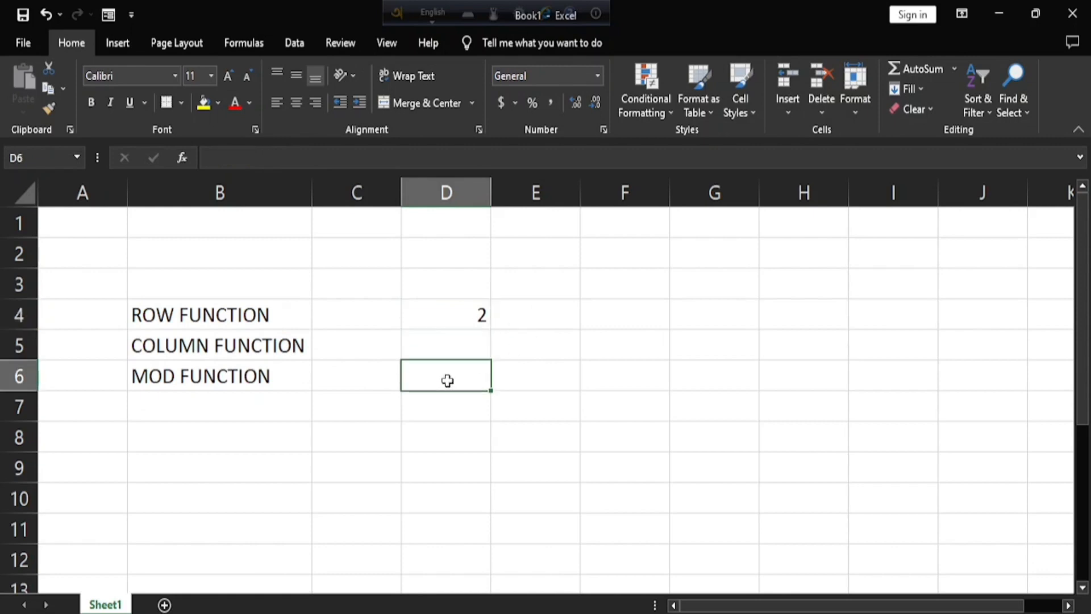
pyautogui.write('=COL')
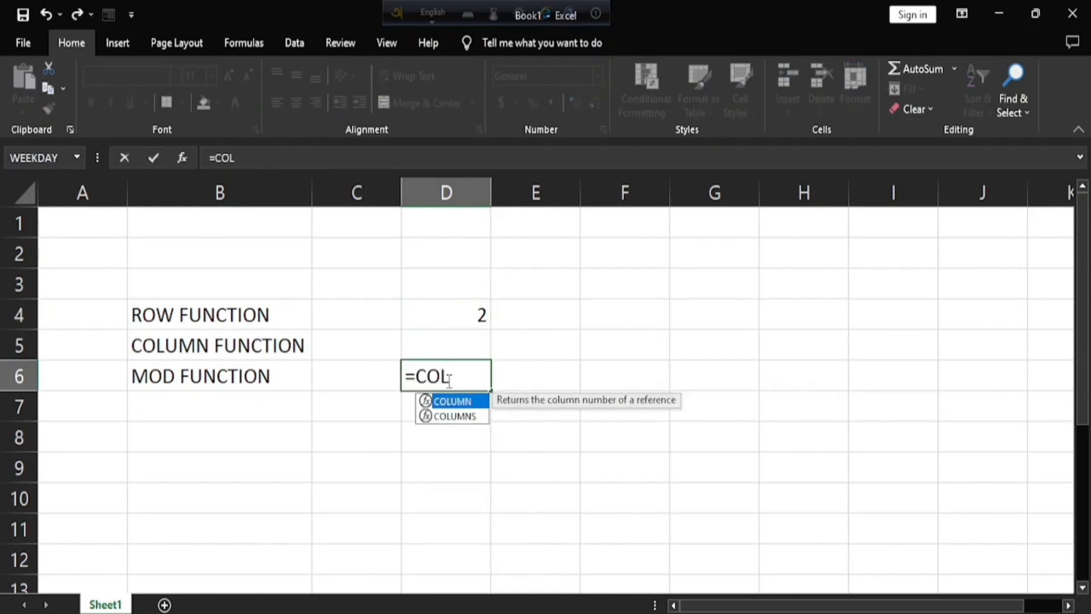
pyautogui.write('UM')
pyautogui.press('Tab')
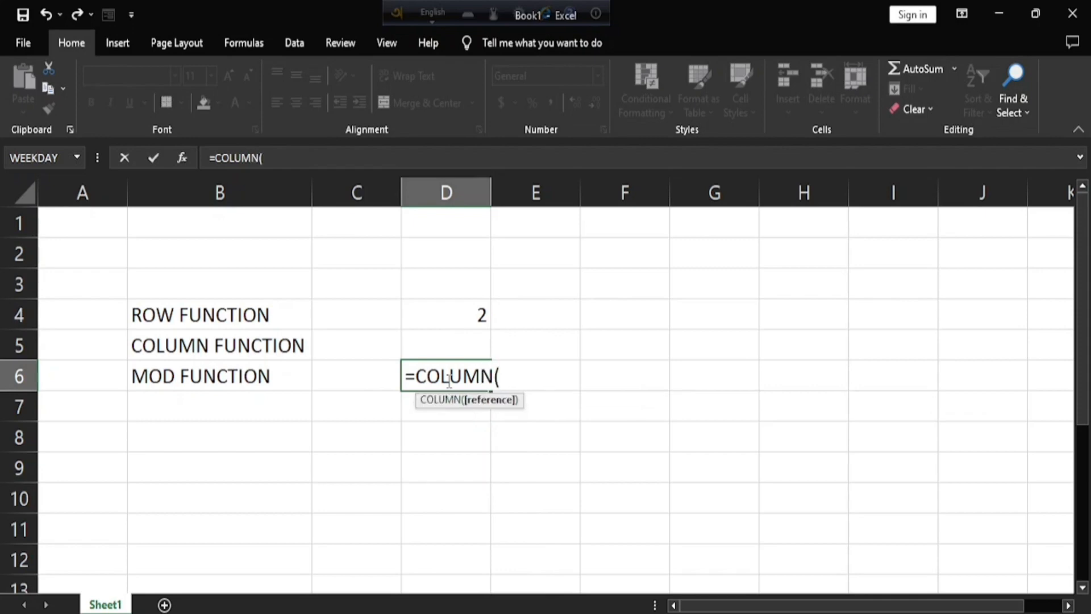
pyautogui.click(220, 251)
pyautogui.press('Return')
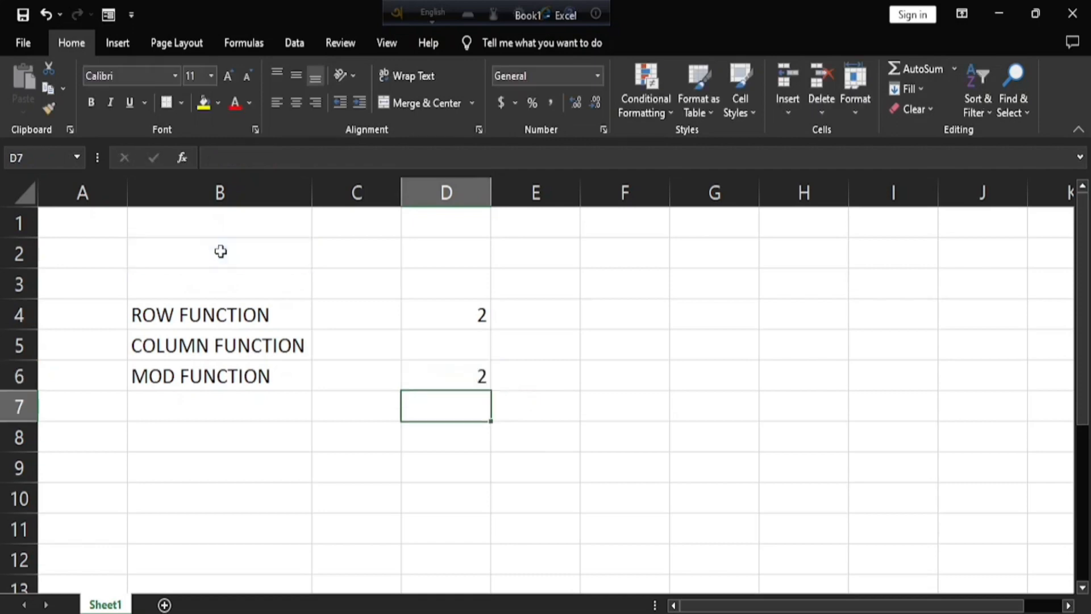
pyautogui.click(471, 381)
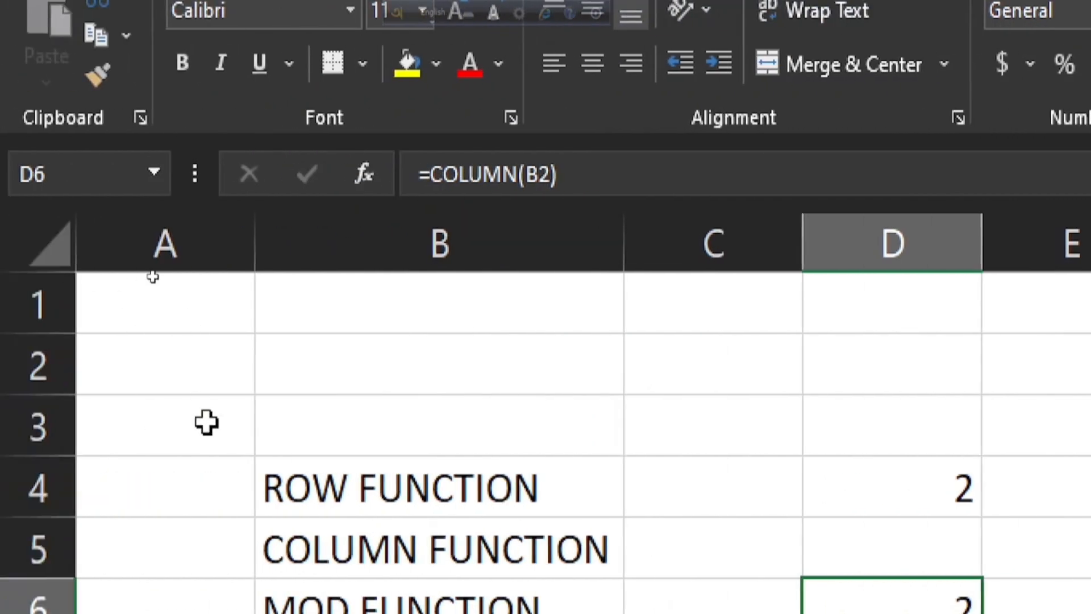
pyautogui.click(370, 358)
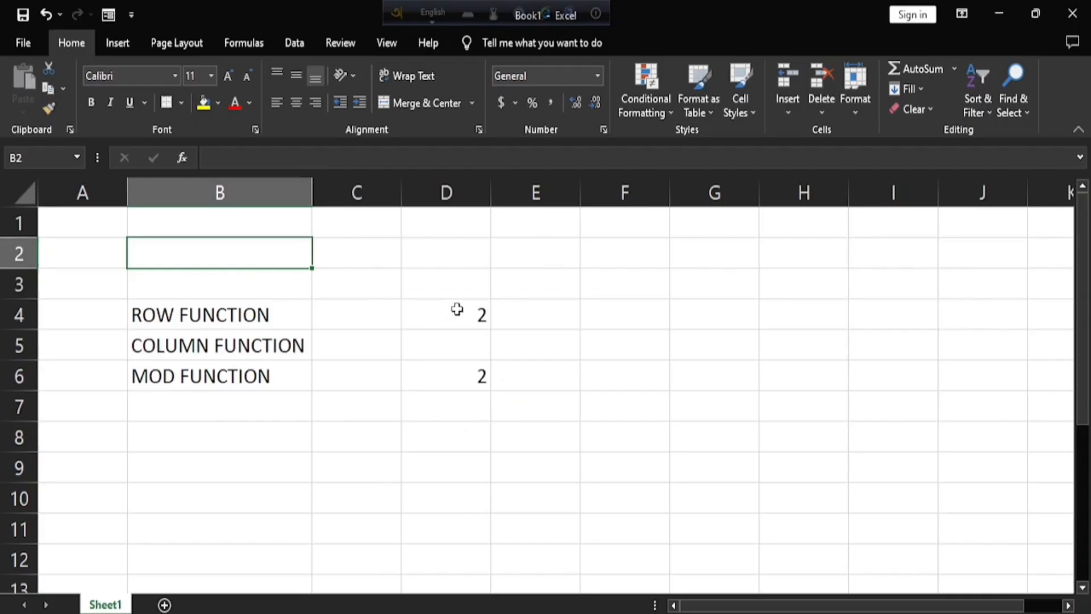
pyautogui.click(457, 309)
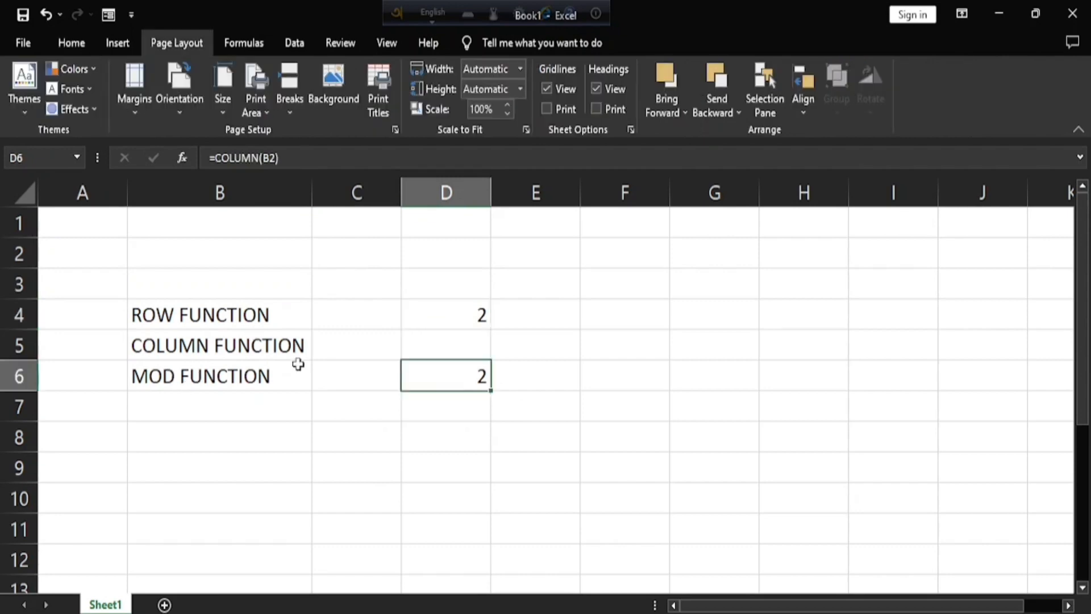
pyautogui.click(454, 310)
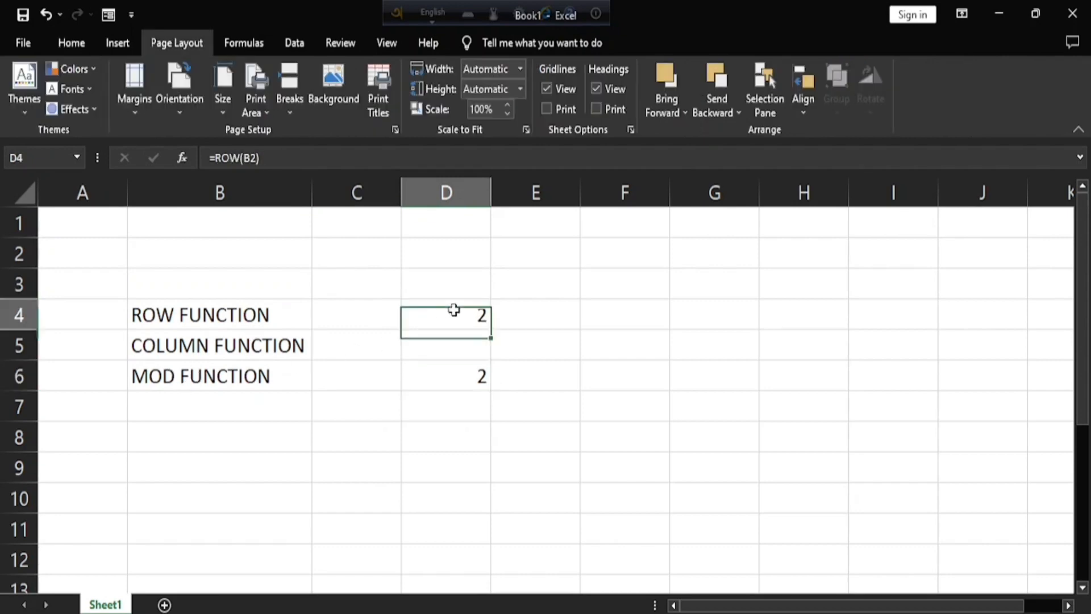
pyautogui.click(368, 279)
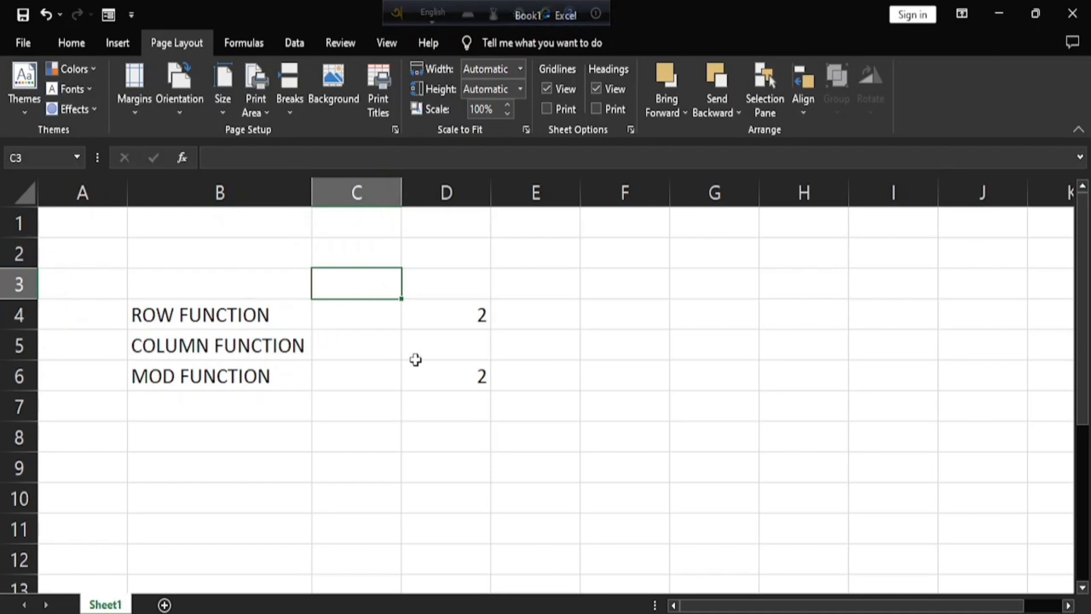
# Clear the ROW and COLUMN formulas from cells D4:D6.
pyautogui.moveTo(460, 316); pyautogui.dragTo(481, 377)
pyautogui.press('Delete')
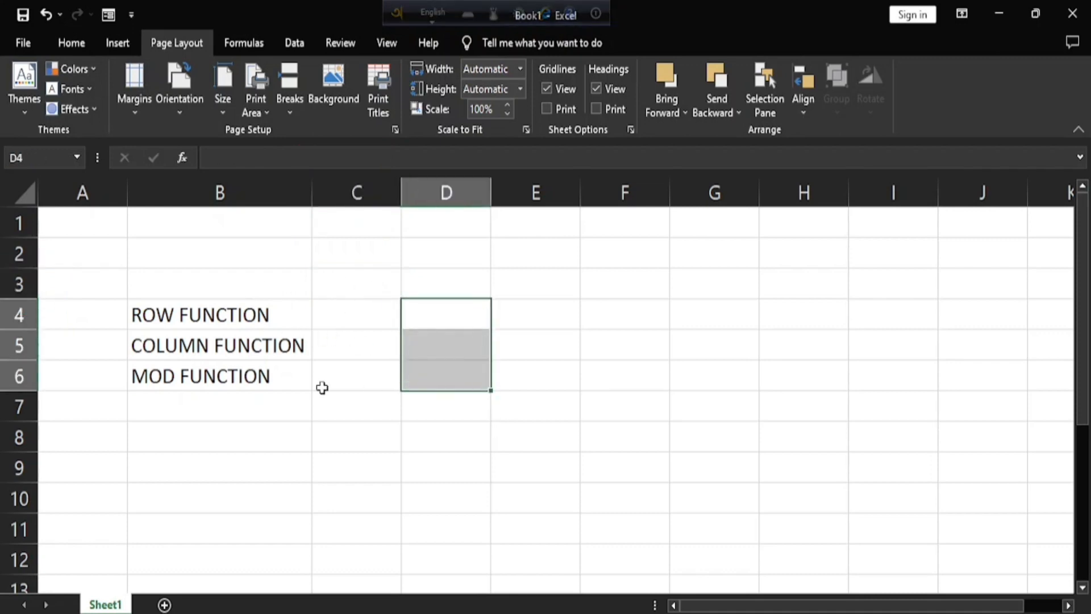
# Enter a MOD formula in cell D3 for the remainder of 10 divided by 3.
pyautogui.click(462, 280)
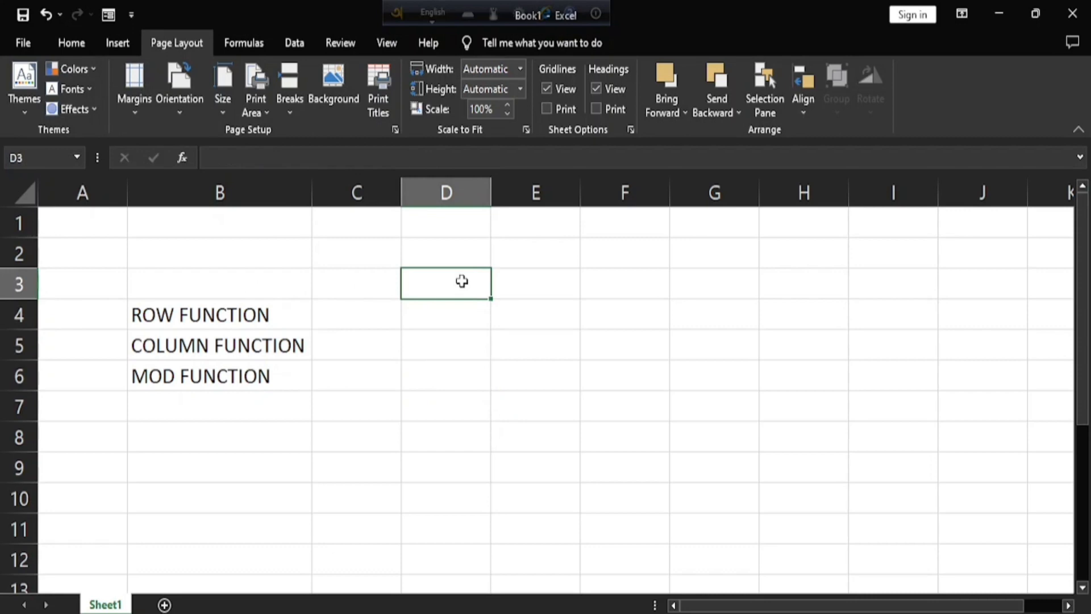
pyautogui.doubleClick(462, 281)
pyautogui.write('=')
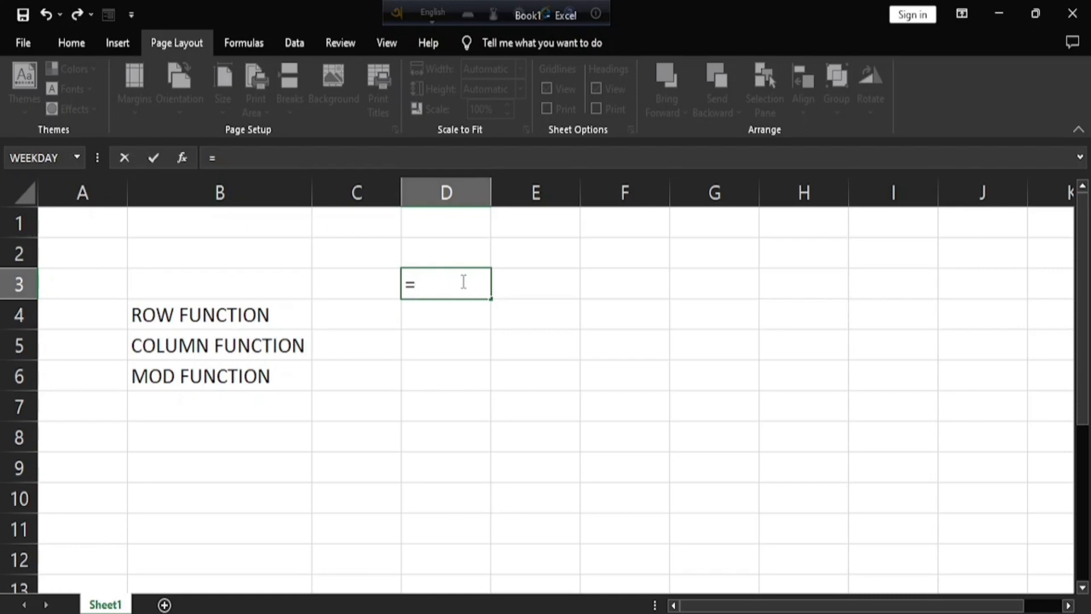
pyautogui.write('MOD(')
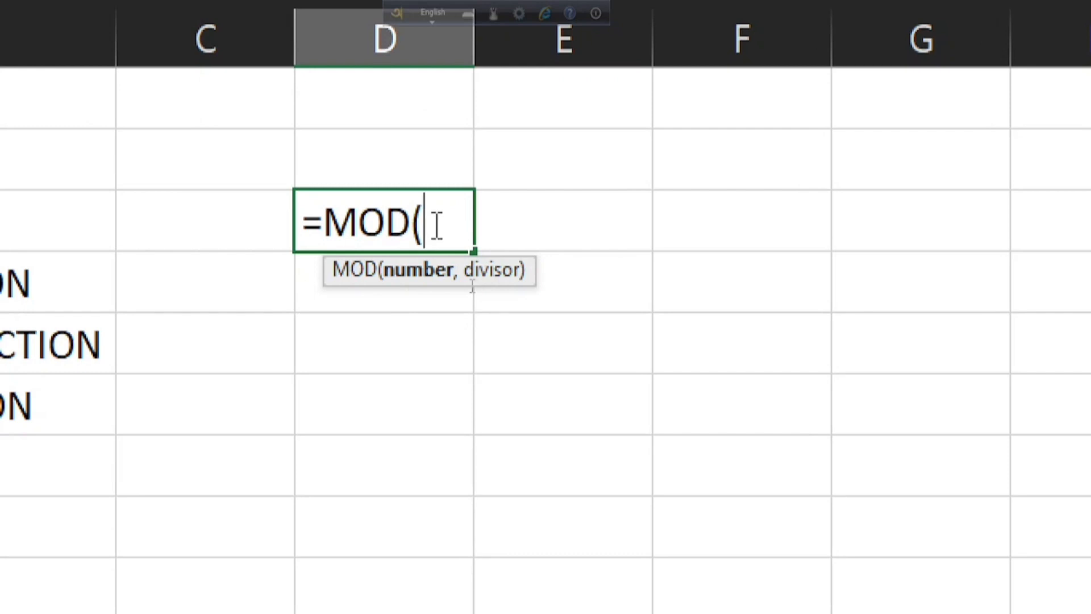
pyautogui.write('10,')
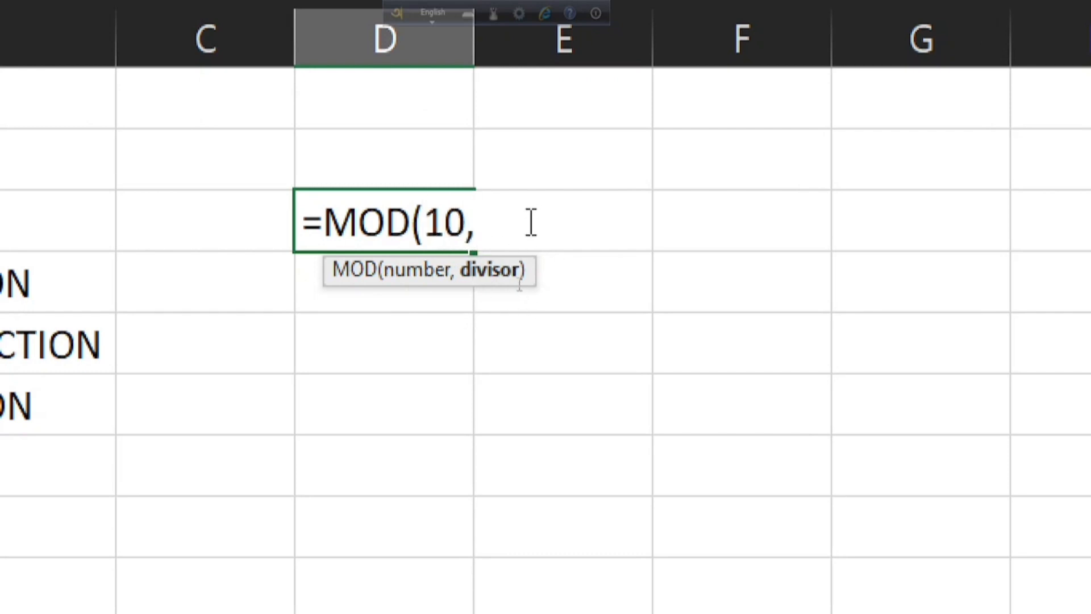
pyautogui.write('3')
pyautogui.press('Return')
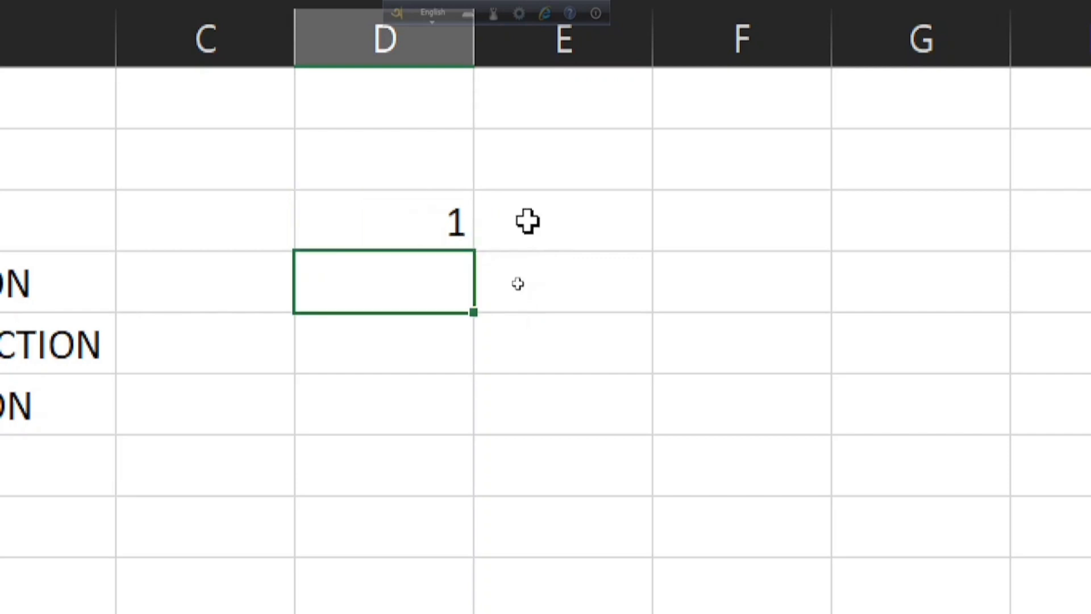
pyautogui.click(324, 221)
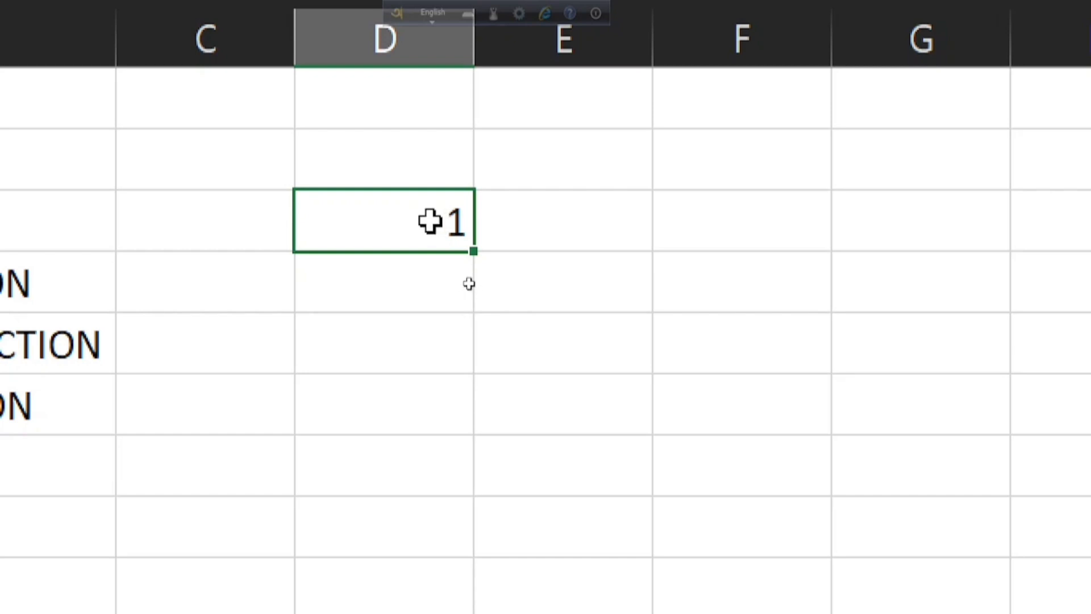
# Enter a MOD formula in cell D4 with number 5 and divisor 2.
pyautogui.click(445, 282)
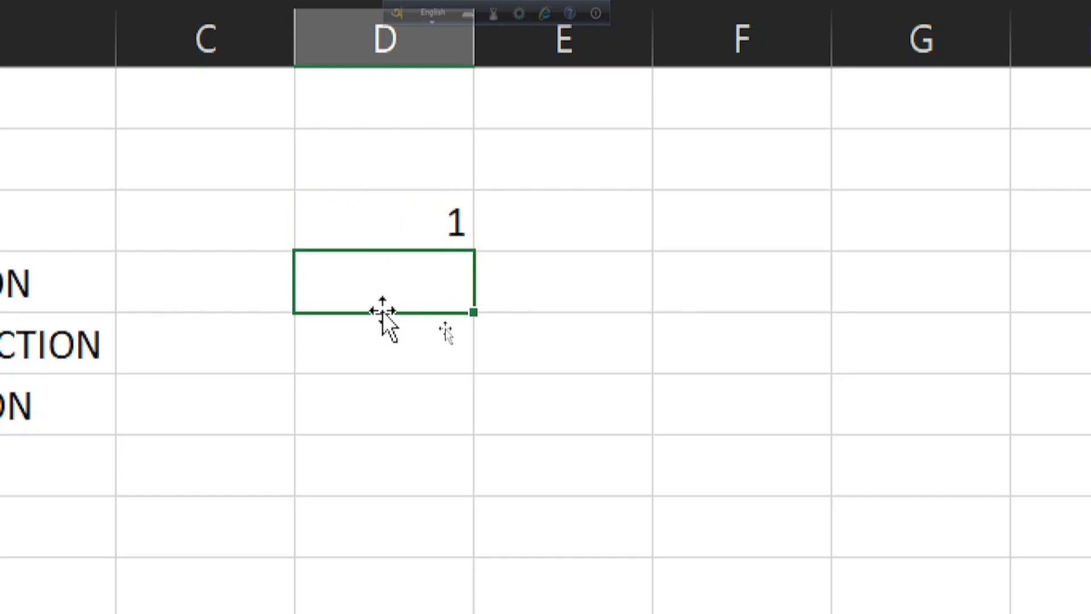
pyautogui.write('=MOD')
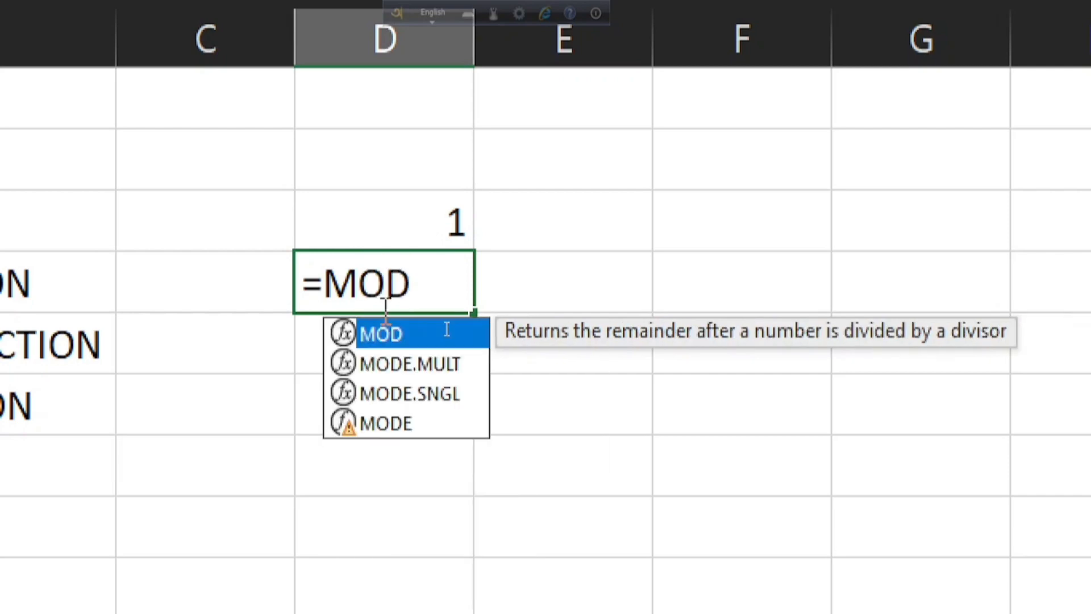
pyautogui.write('(5')
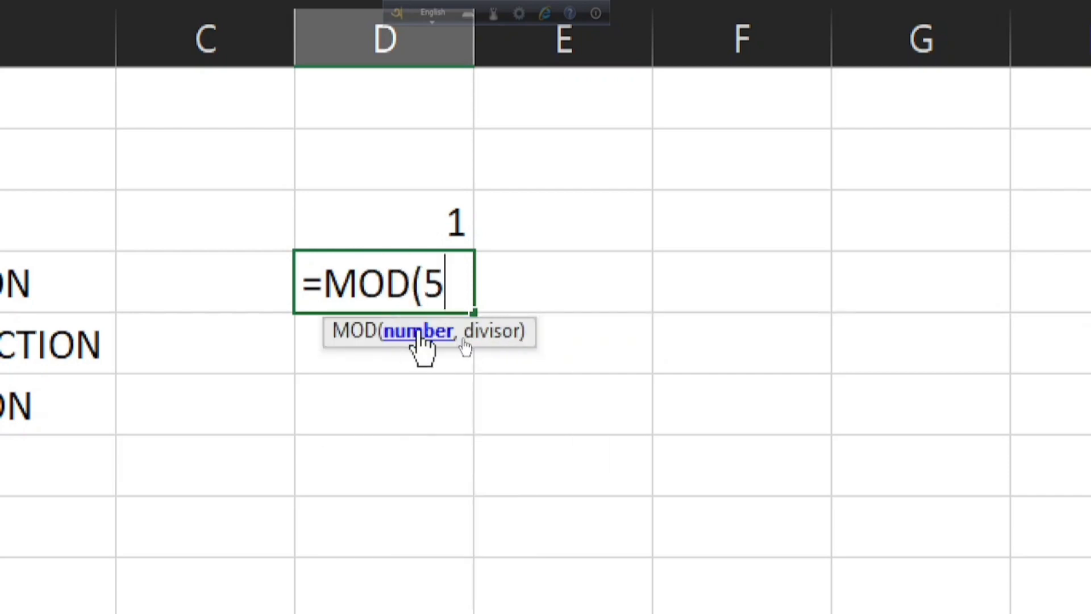
pyautogui.write(',2')
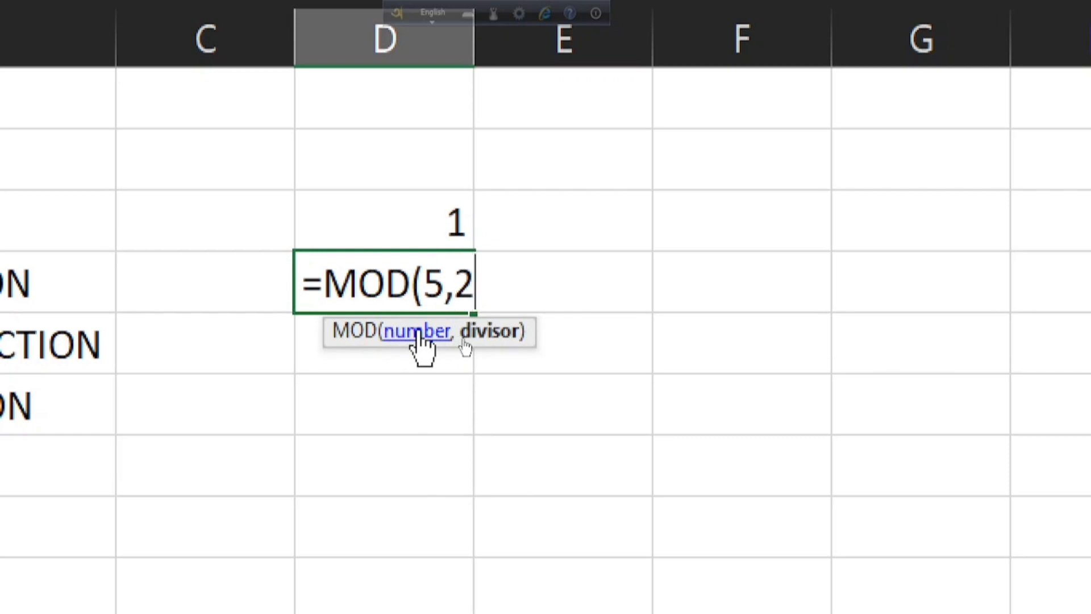
pyautogui.press('Return')
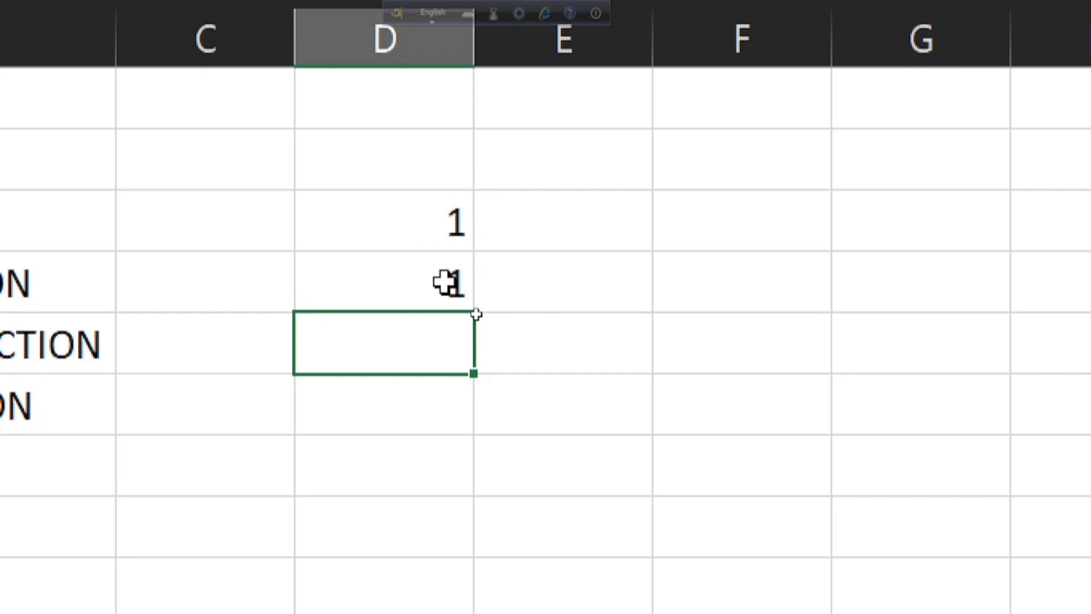
# Enter a MOD formula in cell E4 with number 20 and divisor 7.
pyautogui.click(613, 308)
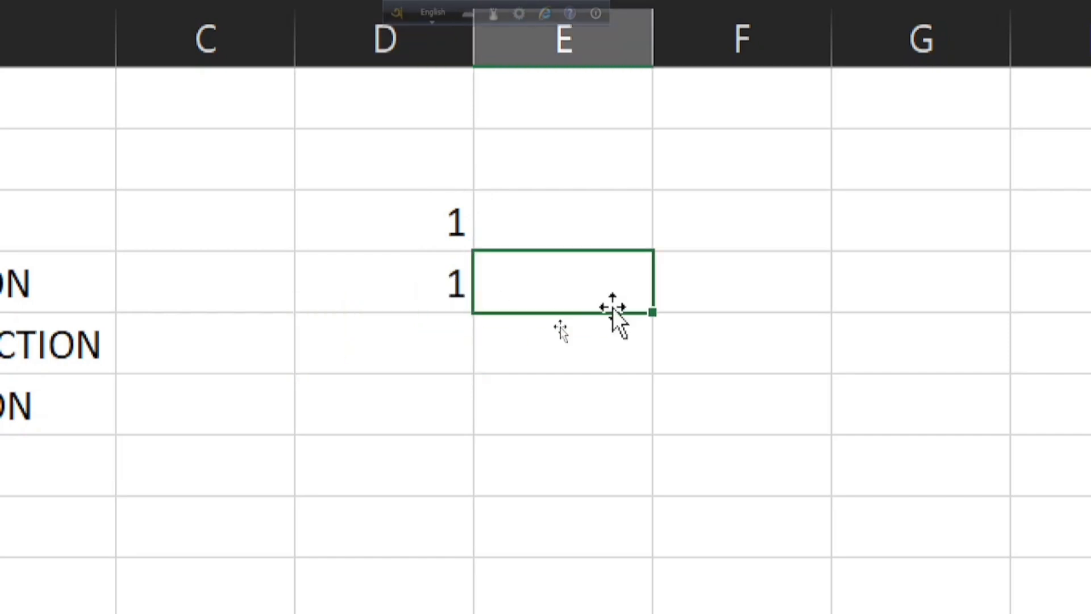
pyautogui.write('=MO')
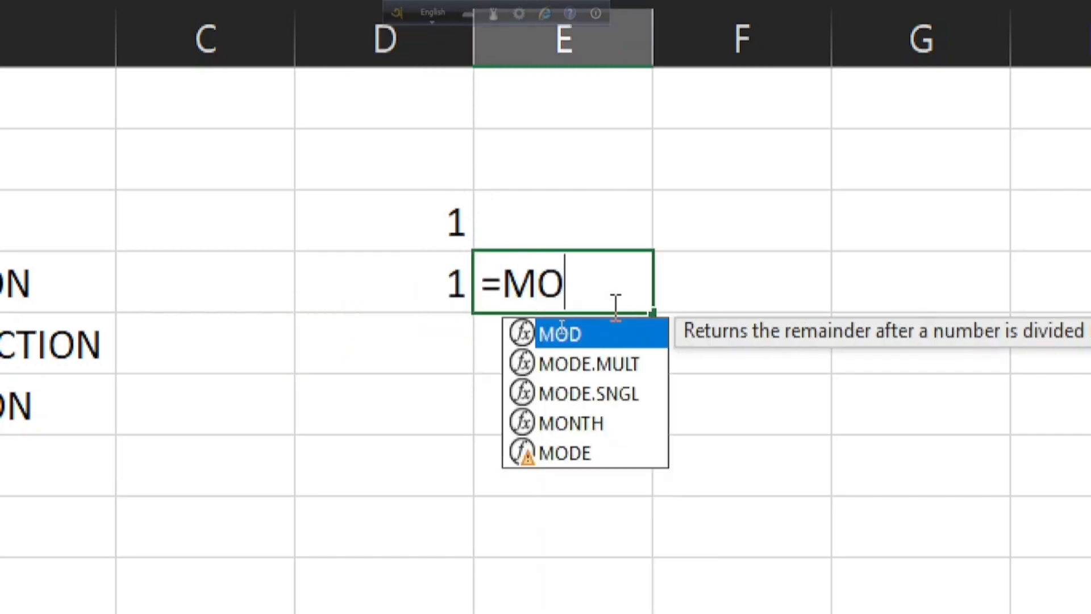
pyautogui.write('D(')
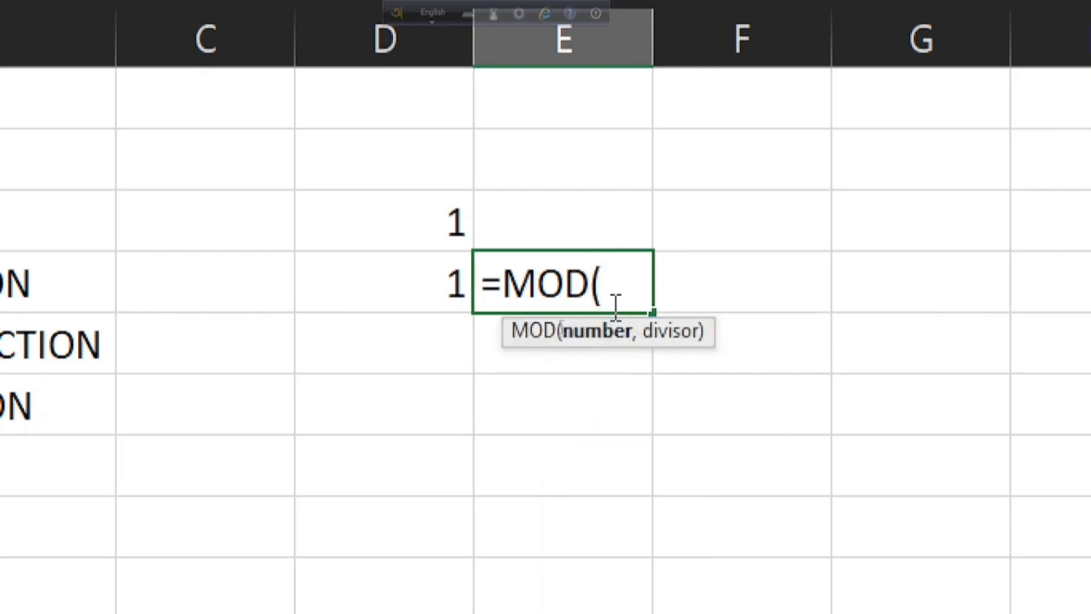
pyautogui.write('20,')
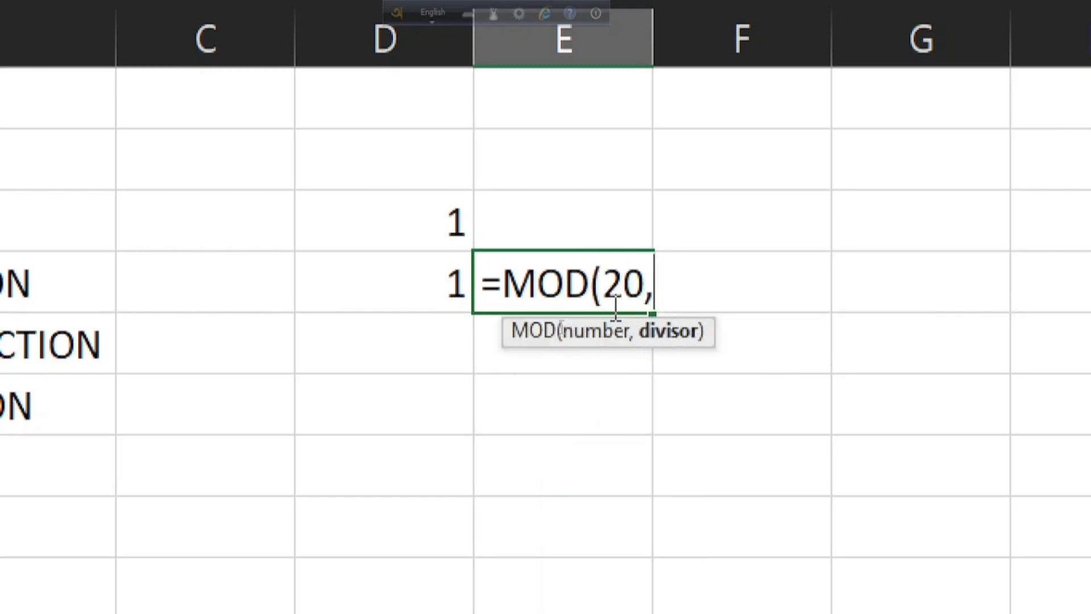
pyautogui.write('7')
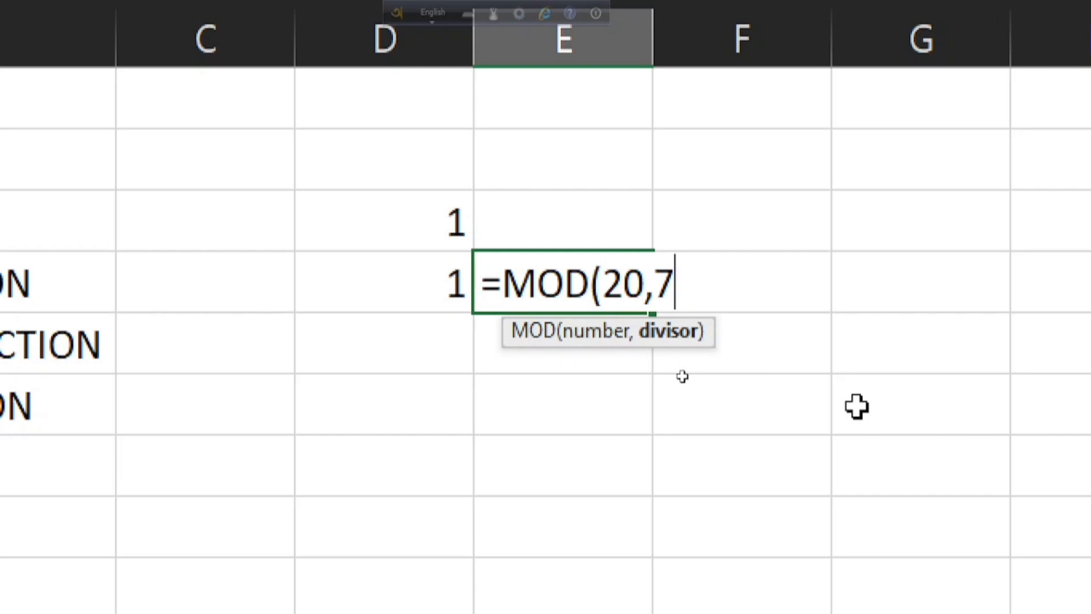
pyautogui.press('Return')
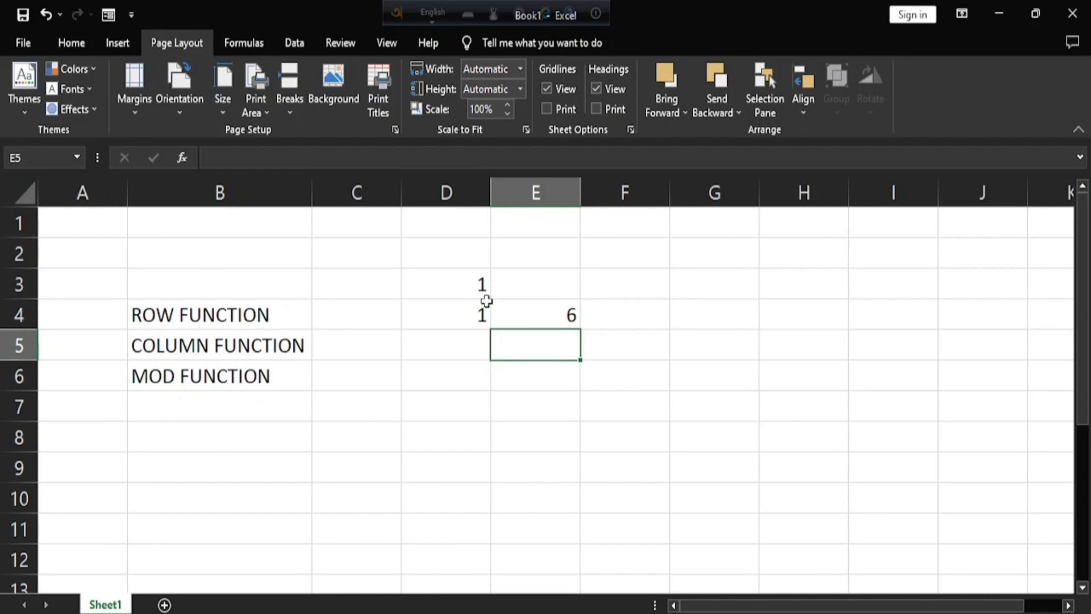
# Clear the trial MOD formulas from the range D3:E5.
pyautogui.moveTo(401, 216); pyautogui.dragTo(588, 344)
pyautogui.press('Delete')
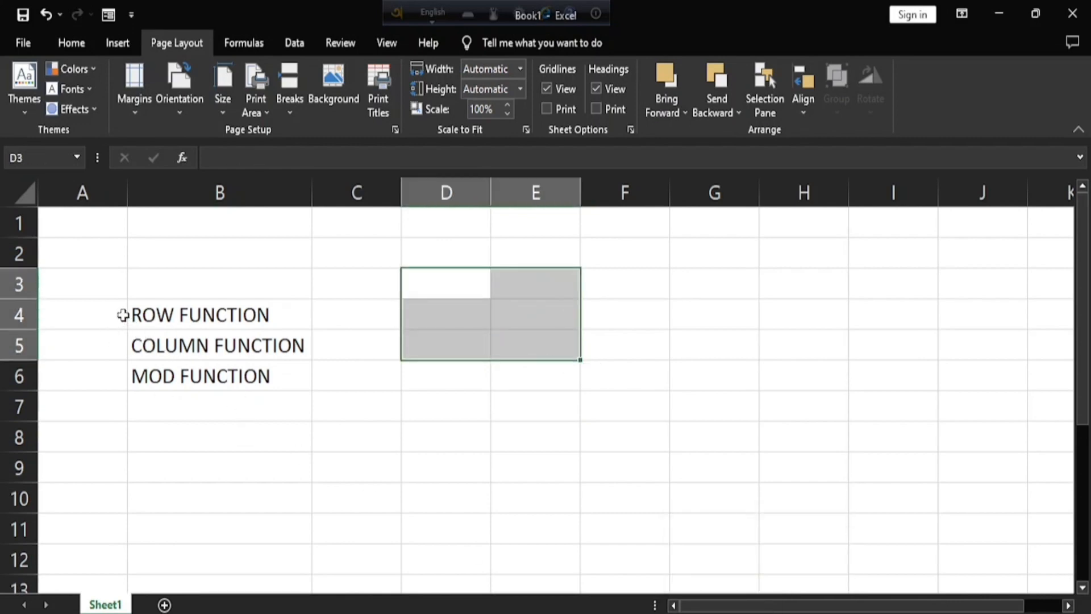
pyautogui.click(721, 613)
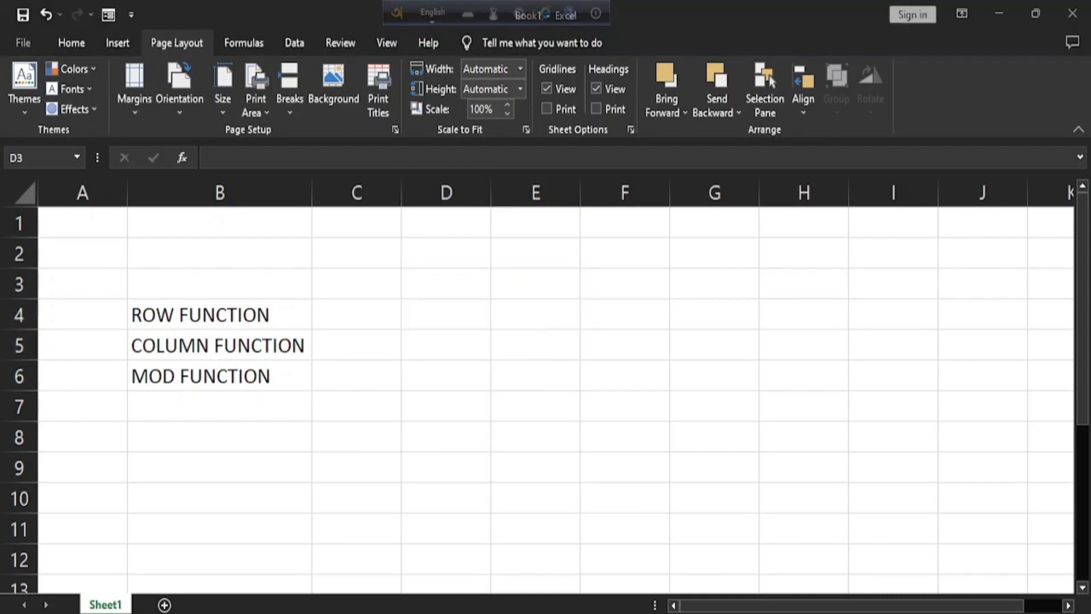
# Switch to PowerPoint to view the slide topic on displaying alternate row shading, and return to the Excel worksheet.
pyautogui.click(804, 606)
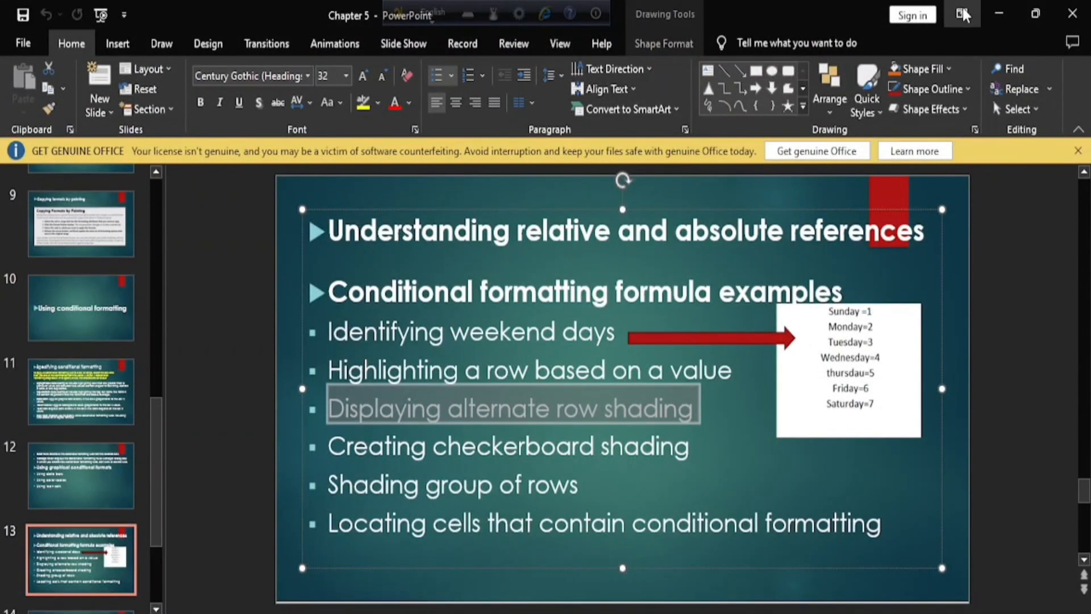
pyautogui.click(1007, 15)
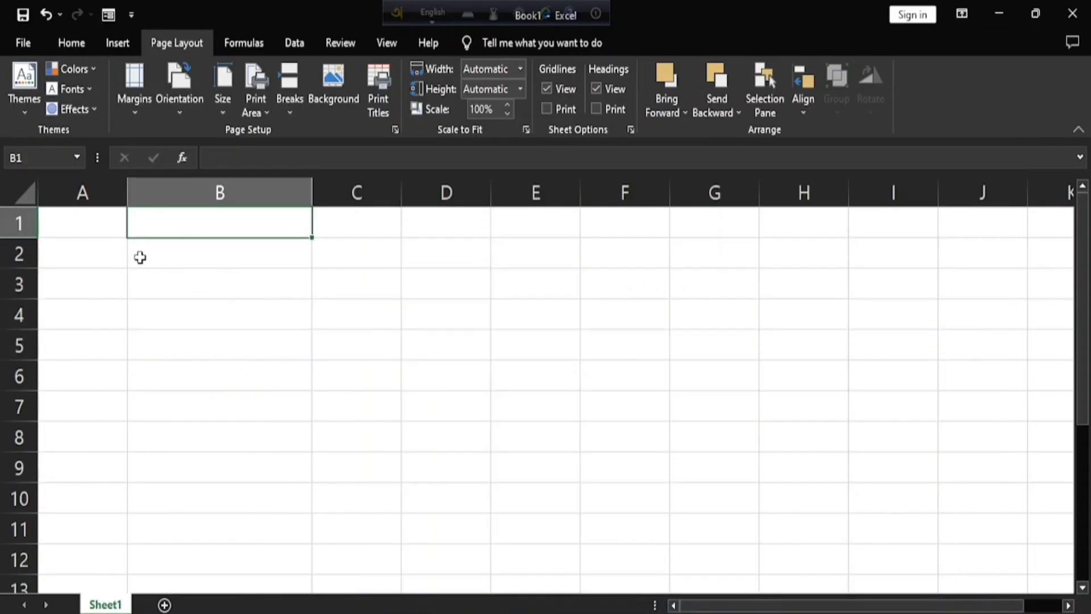
# Highlight row 1 and row 3 in turn to point out alternate rows on the empty sheet.
pyautogui.click(139, 255)
pyautogui.click(13, 225)
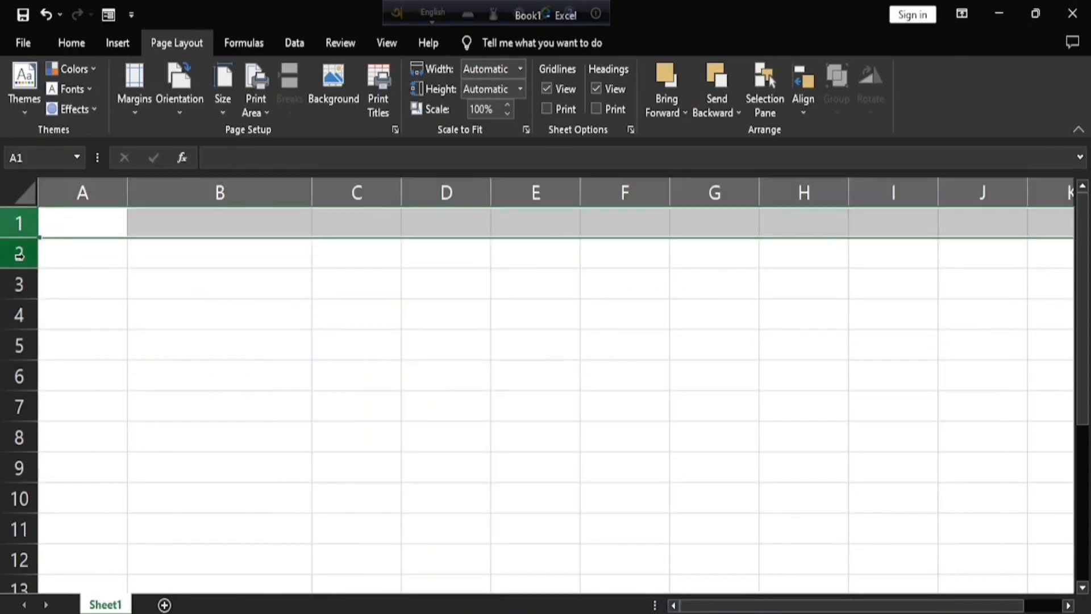
pyautogui.click(19, 282)
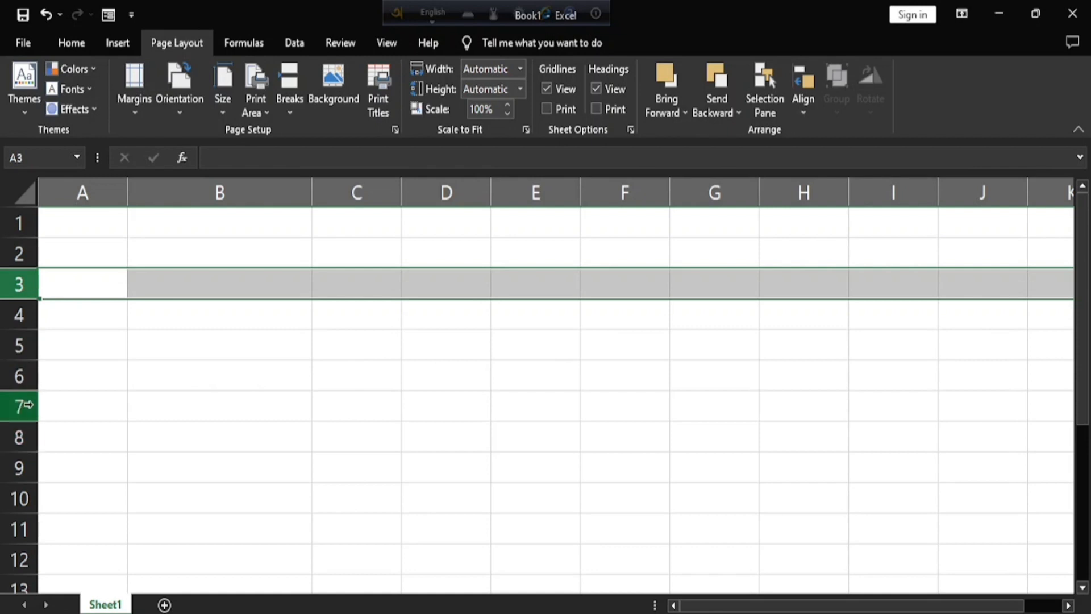
pyautogui.click(17, 224)
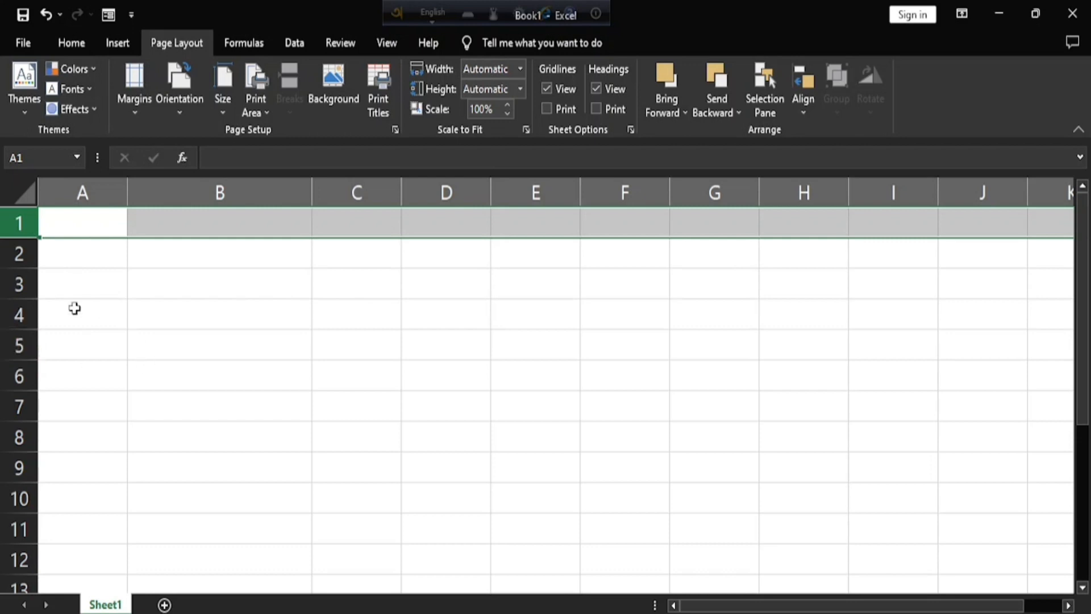
# Enter a ROW formula in cell B2 that references cell A1.
pyautogui.click(244, 265)
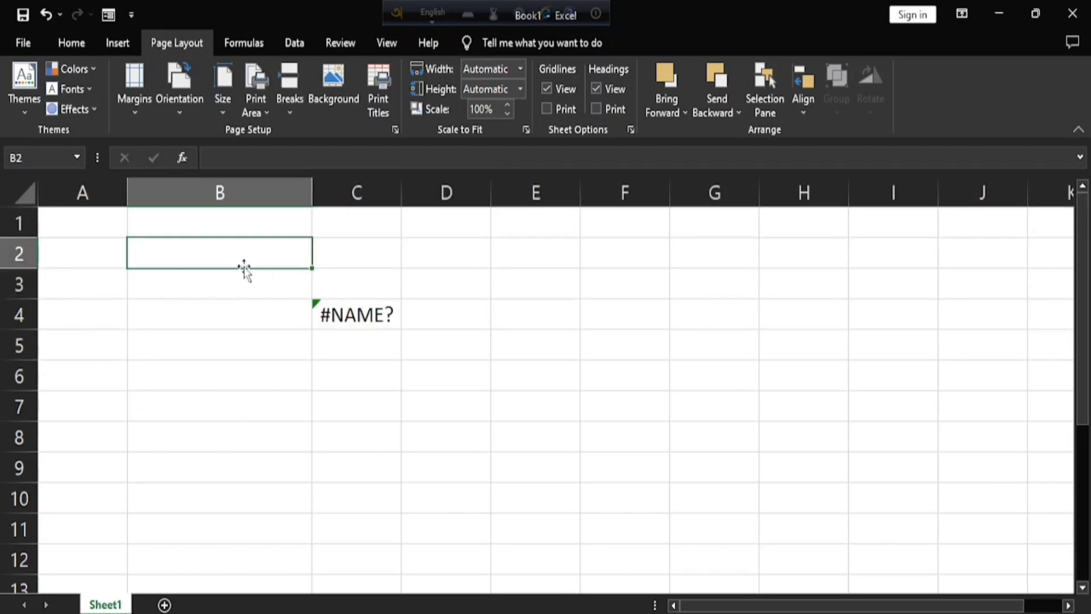
pyautogui.write('=')
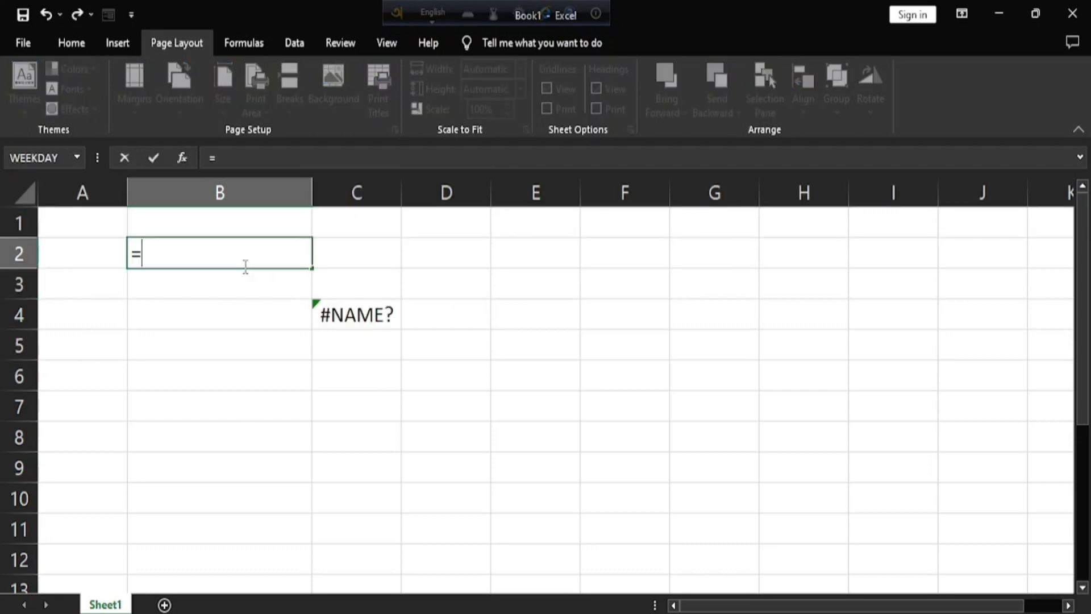
pyautogui.write('ROW')
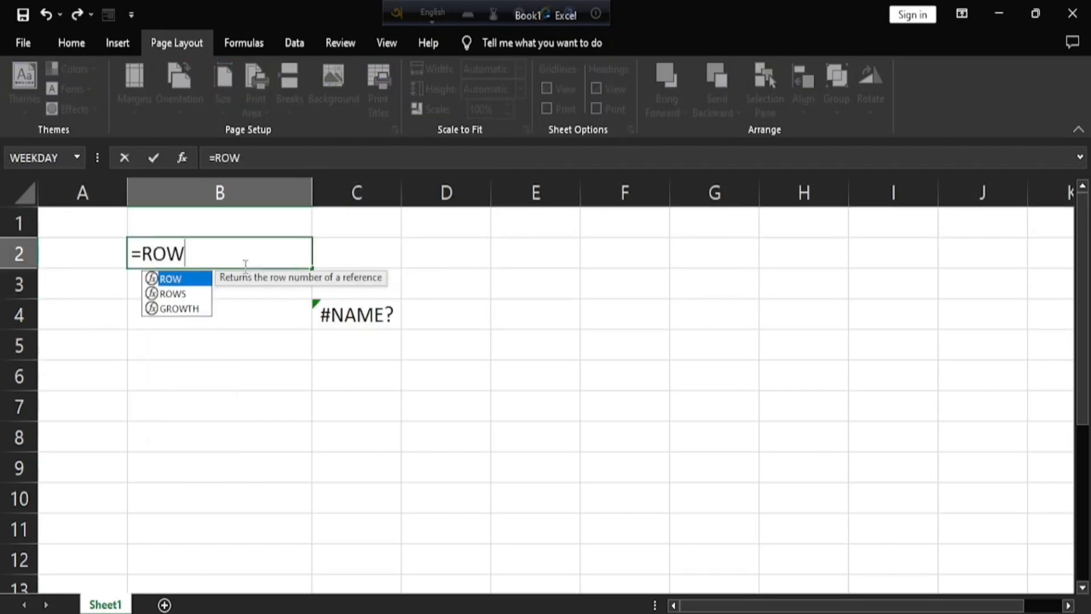
pyautogui.write('(')
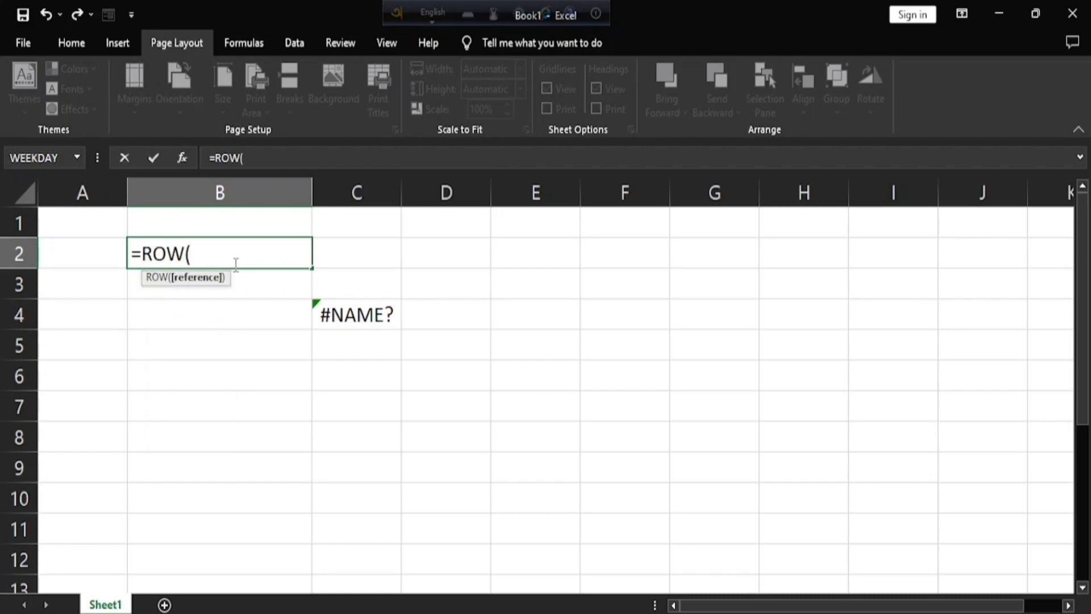
pyautogui.click(82, 221)
pyautogui.press('Return')
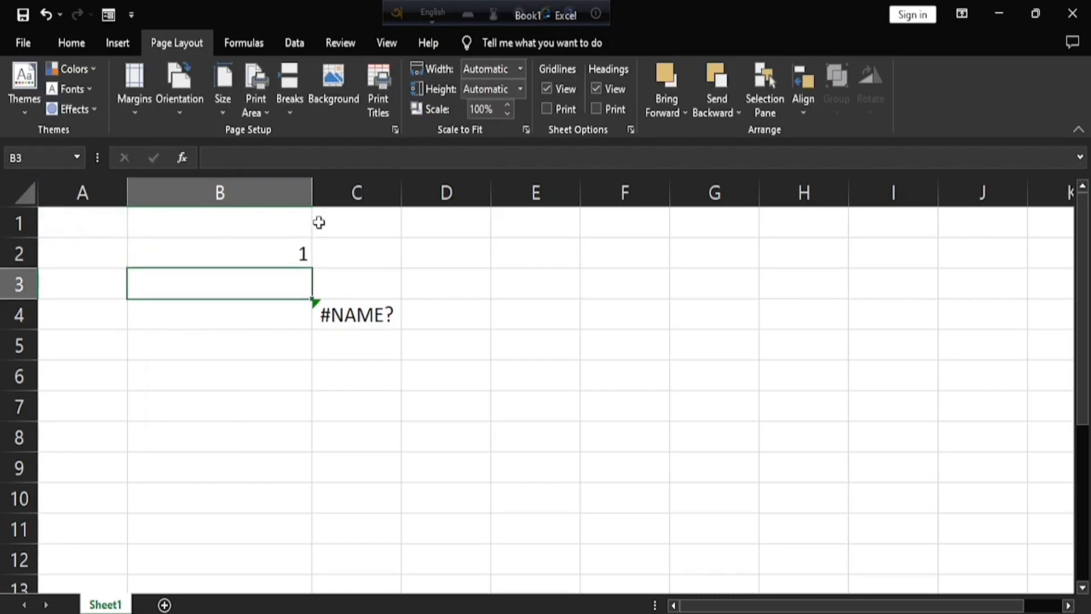
# Wrap the ROW formula in cell B2 in MOD with divisor 2, giving =MOD(ROW(A1),2).
pyautogui.click(298, 253)
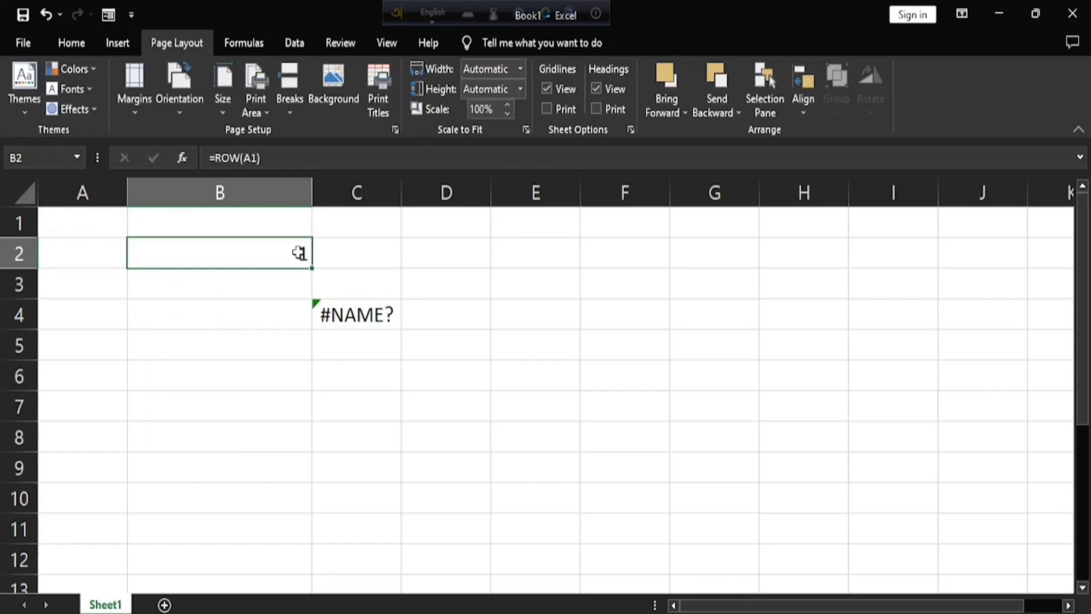
pyautogui.doubleClick(239, 254)
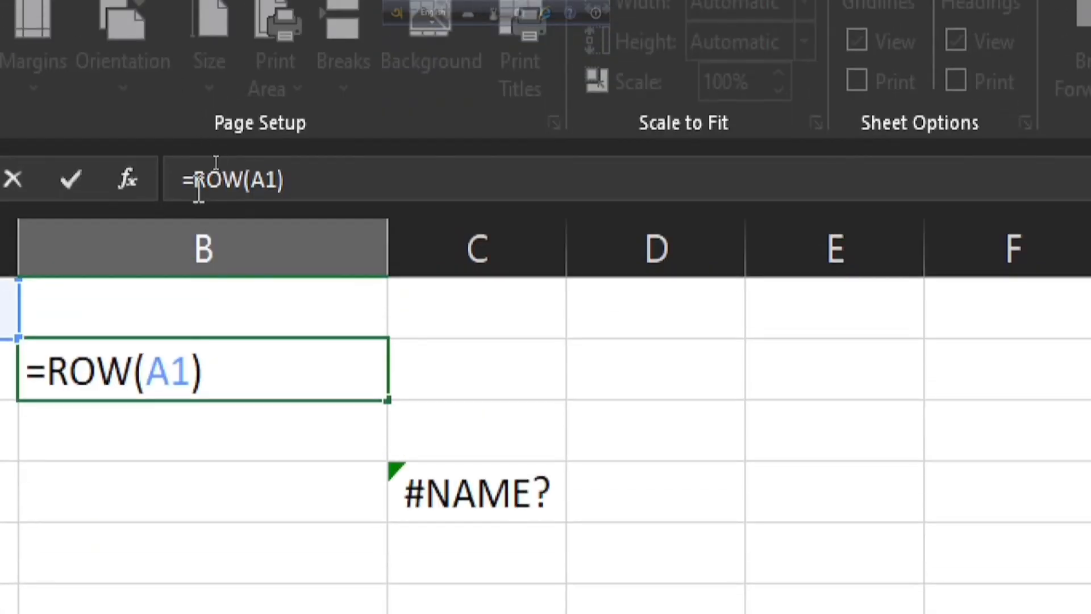
pyautogui.click(215, 158)
pyautogui.write('MOD')
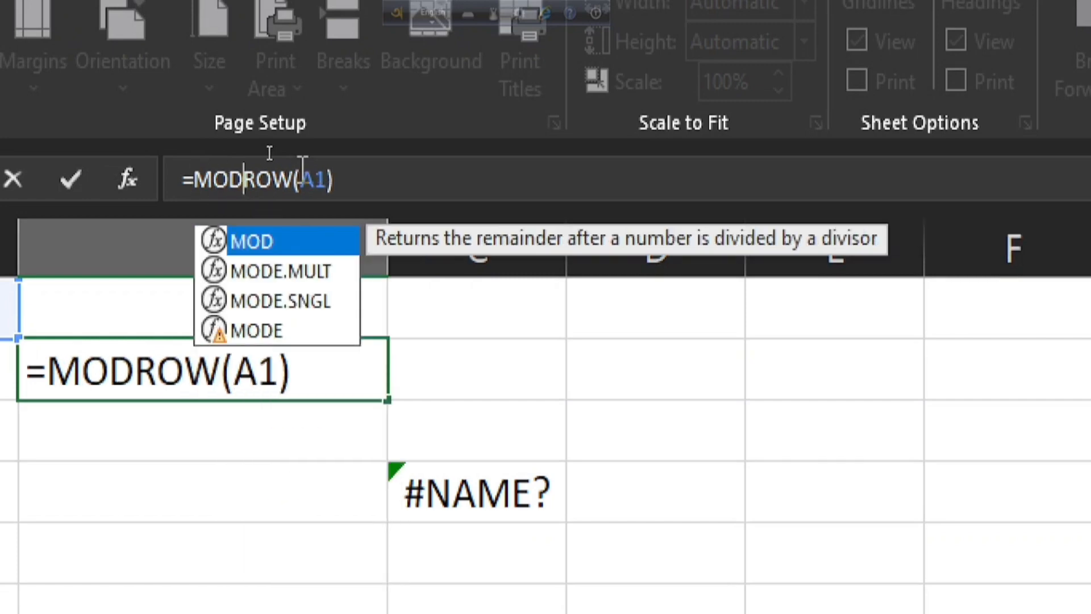
pyautogui.write('(')
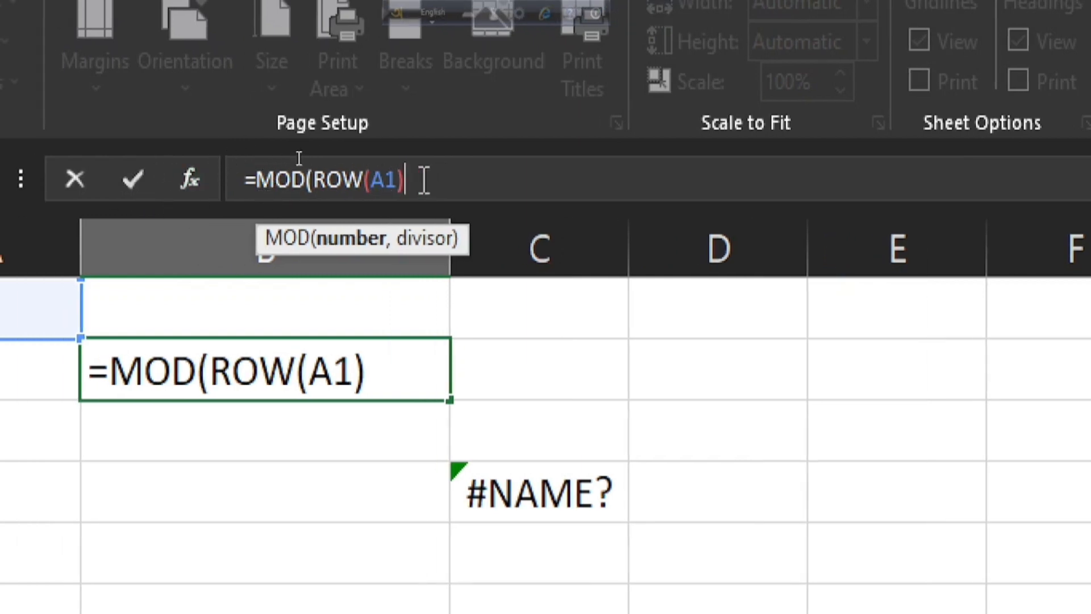
pyautogui.write(',')
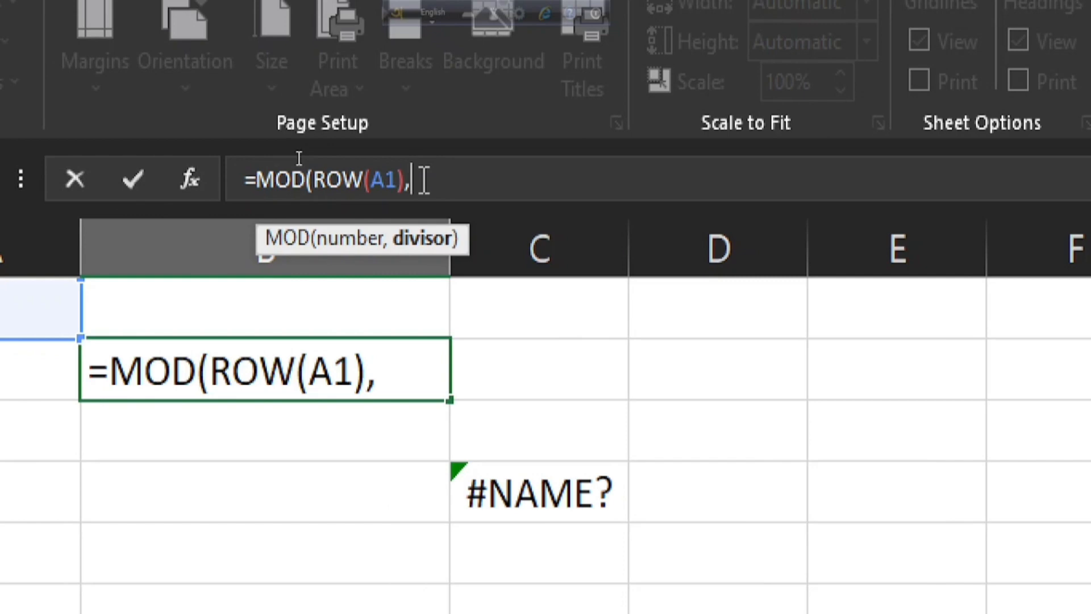
pyautogui.write('2')
pyautogui.press('Return')
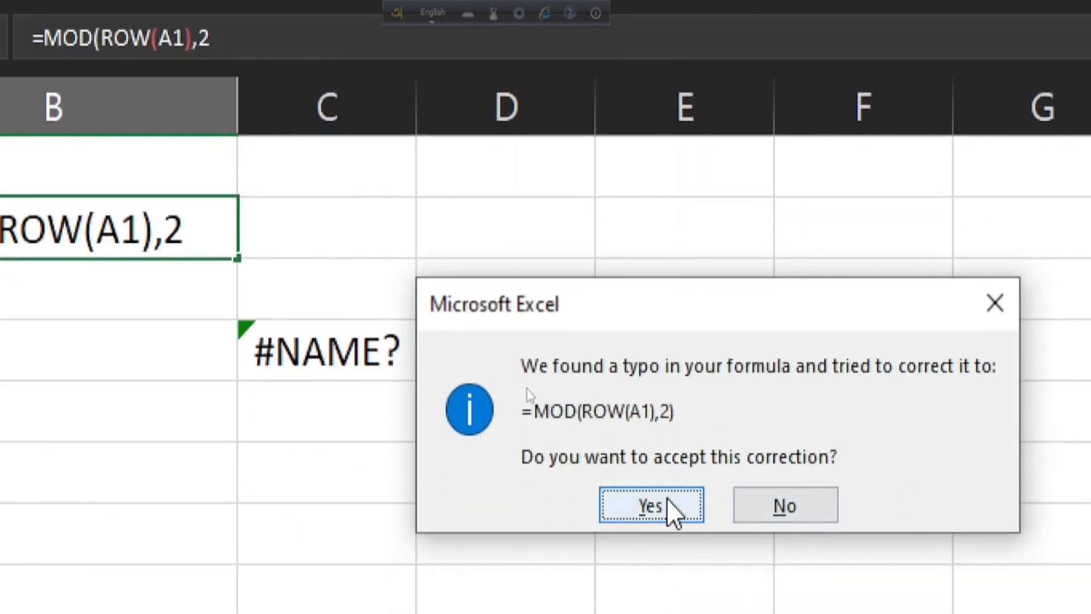
pyautogui.click(670, 500)
pyautogui.click(391, 206)
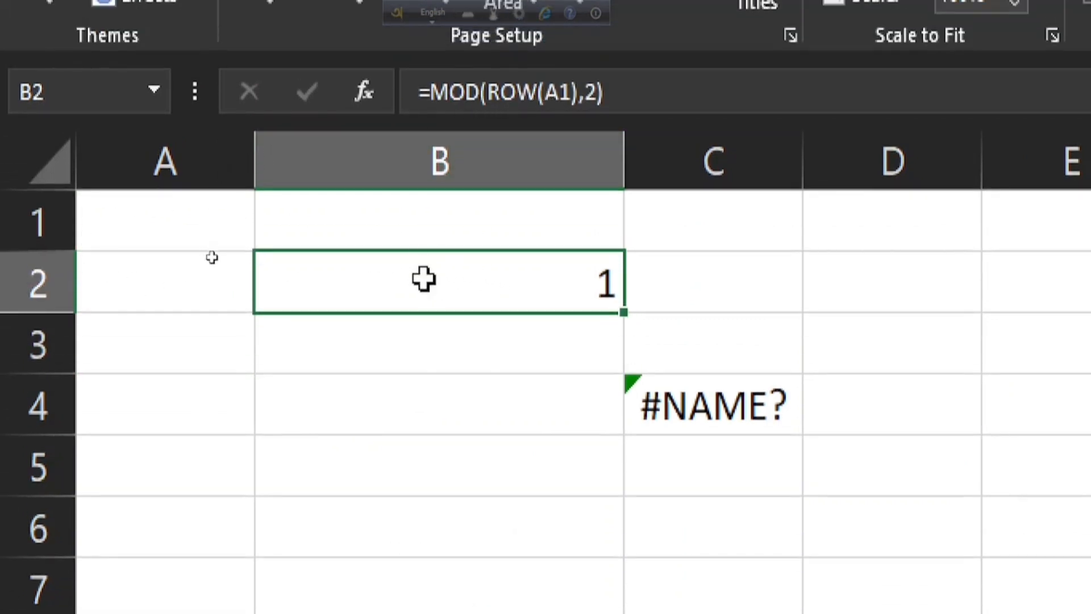
# Fill the MOD formula from B2 down to B7, checking the adjusted reference in B3 along the way.
pyautogui.doubleClick(429, 244)
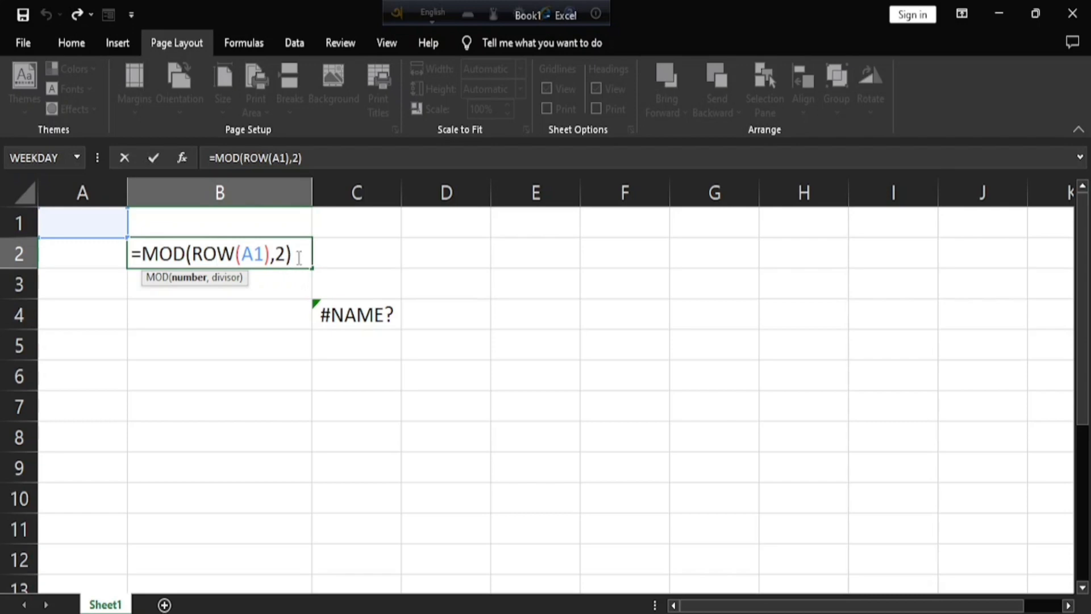
pyautogui.hotkey('ctrl', 'Return')
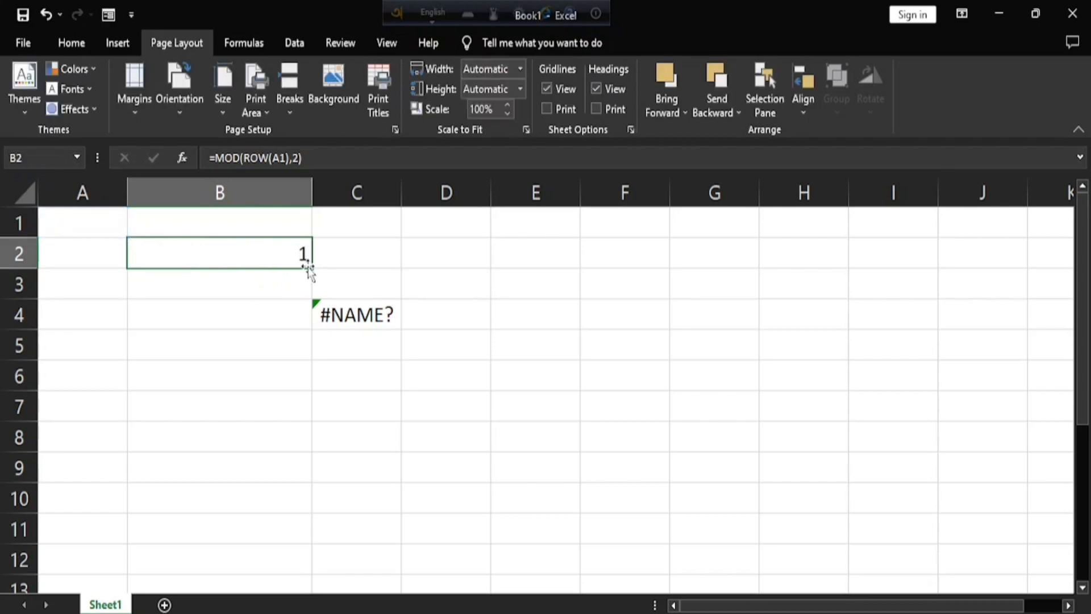
pyautogui.moveTo(308, 270); pyautogui.dragTo(312, 293)
pyautogui.hotkey('ctrl', 'z')
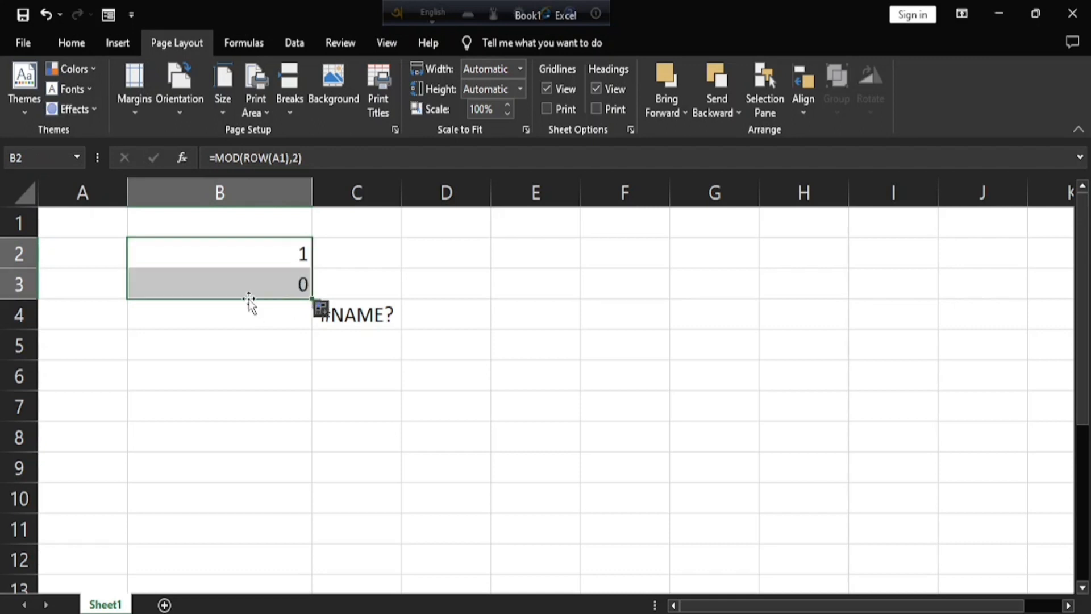
pyautogui.doubleClick(275, 285)
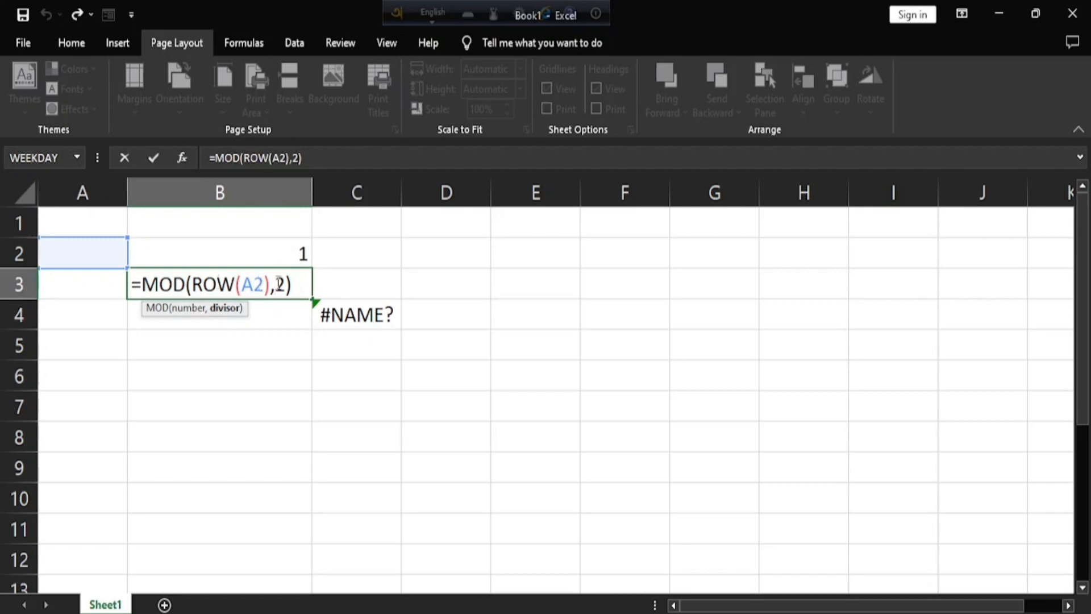
pyautogui.press('Escape')
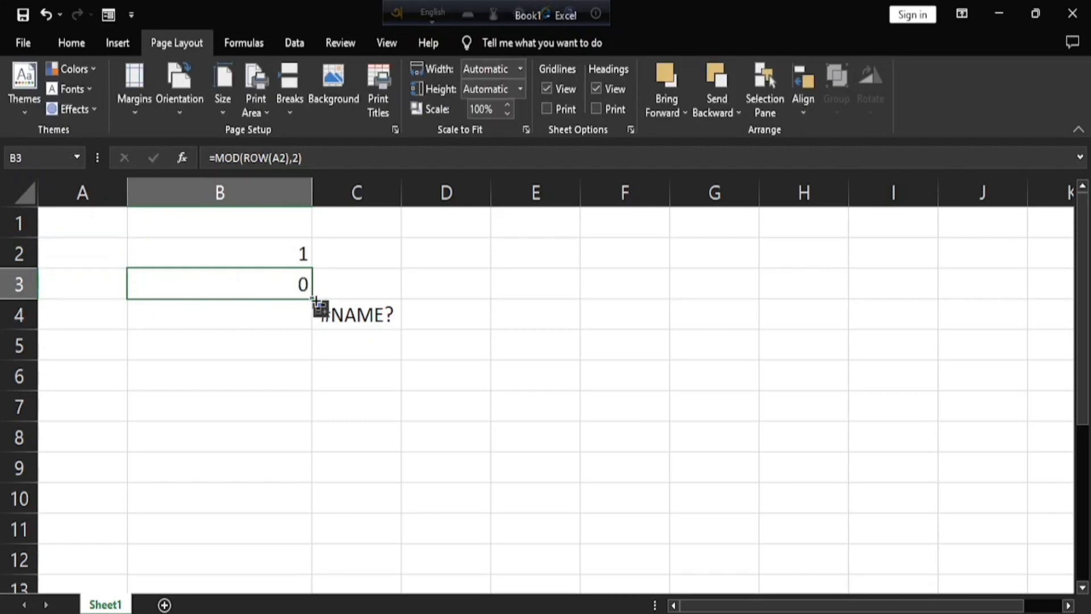
pyautogui.moveTo(311, 301); pyautogui.dragTo(302, 412)
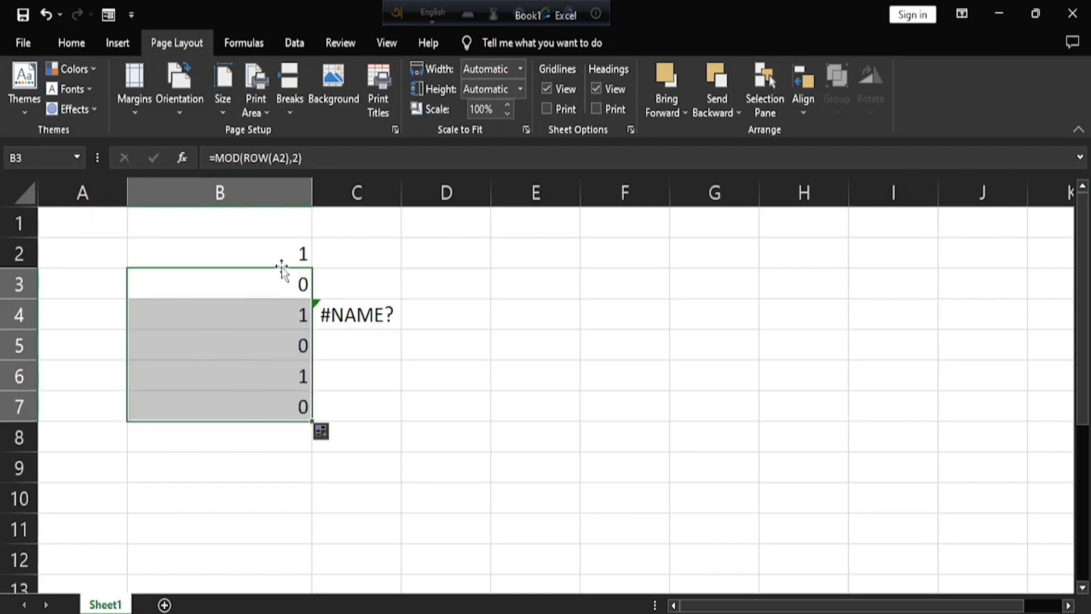
# Clear the MOD formulas from B2:B7 and the stray error formula from C4.
pyautogui.moveTo(275, 253); pyautogui.dragTo(287, 405)
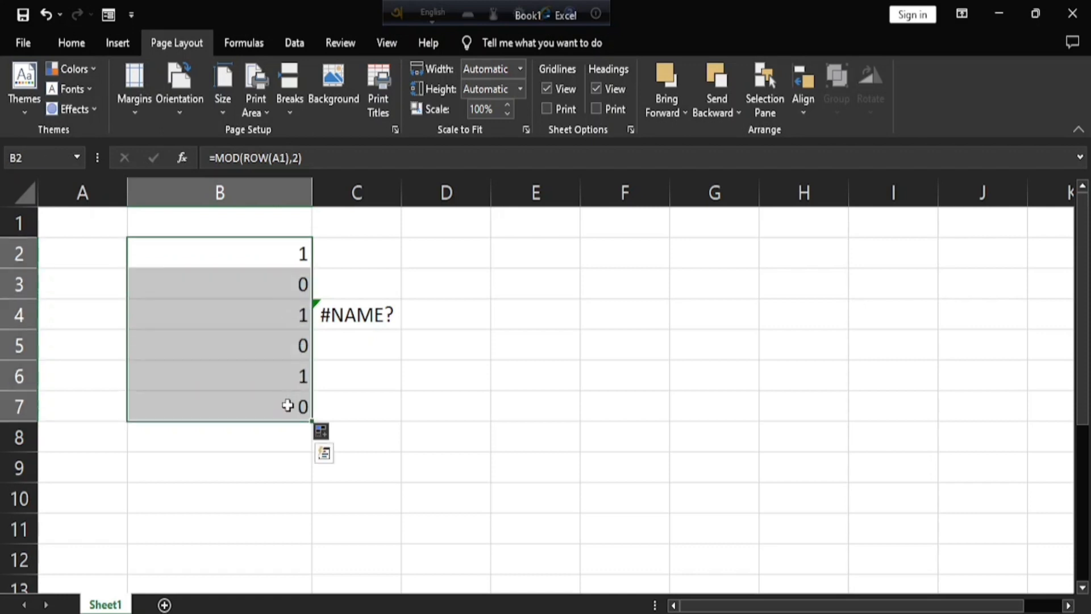
pyautogui.press('Delete')
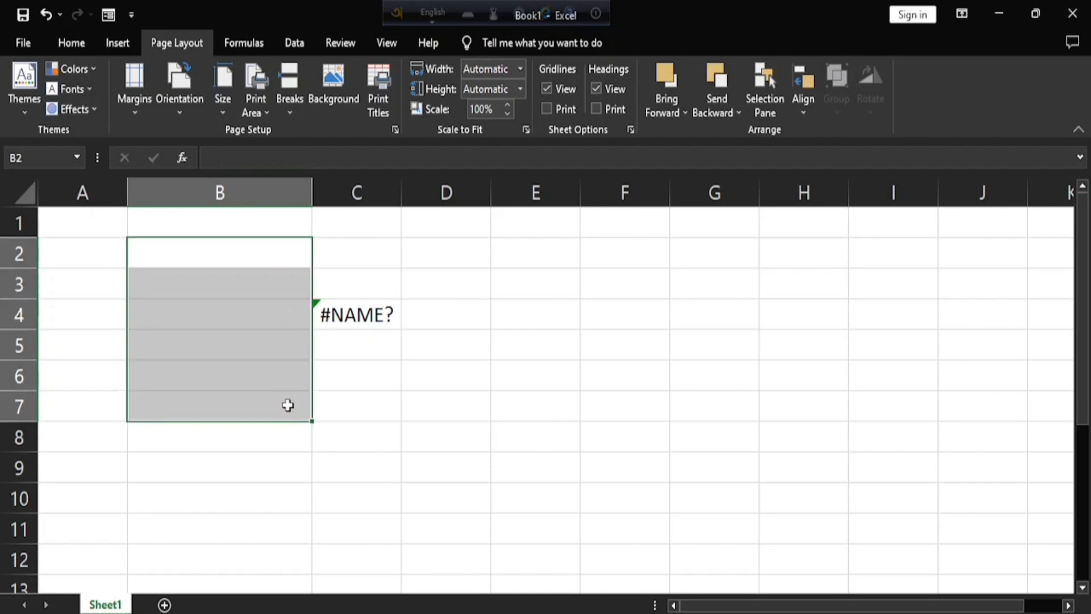
pyautogui.click(359, 316)
pyautogui.press('Delete')
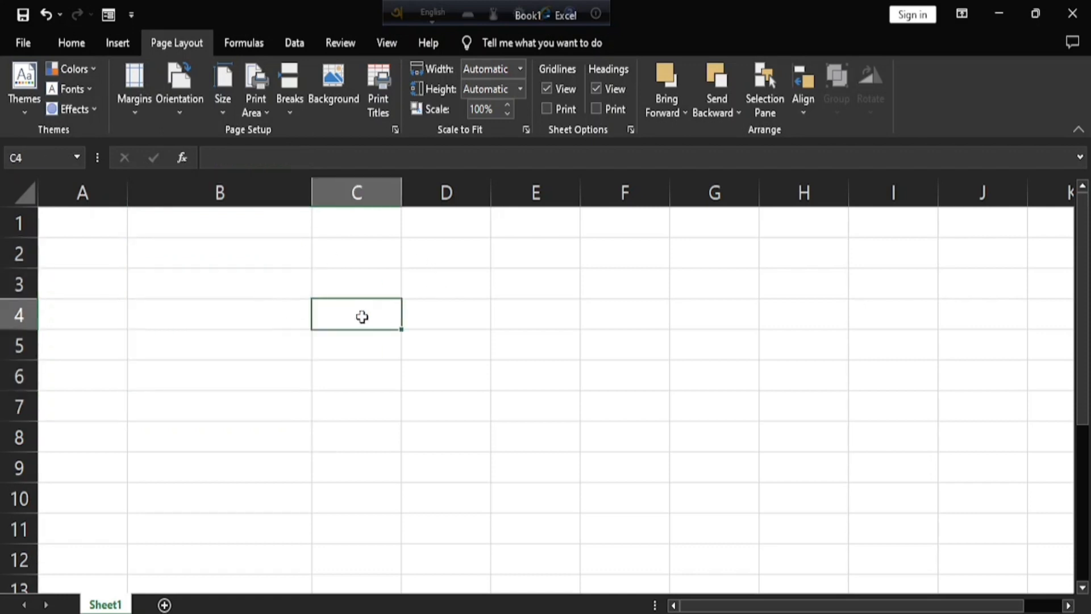
# Copy the full formula text =MOD(ROW(A1),2) from cell B2 and leave the cell unchanged.
pyautogui.click(193, 272)
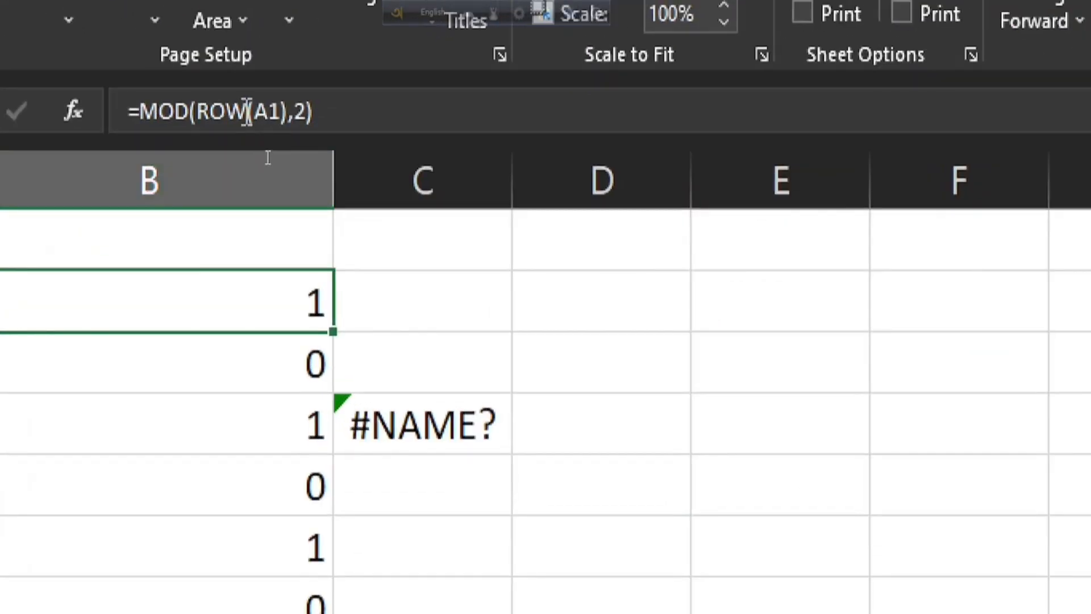
pyautogui.click(268, 158)
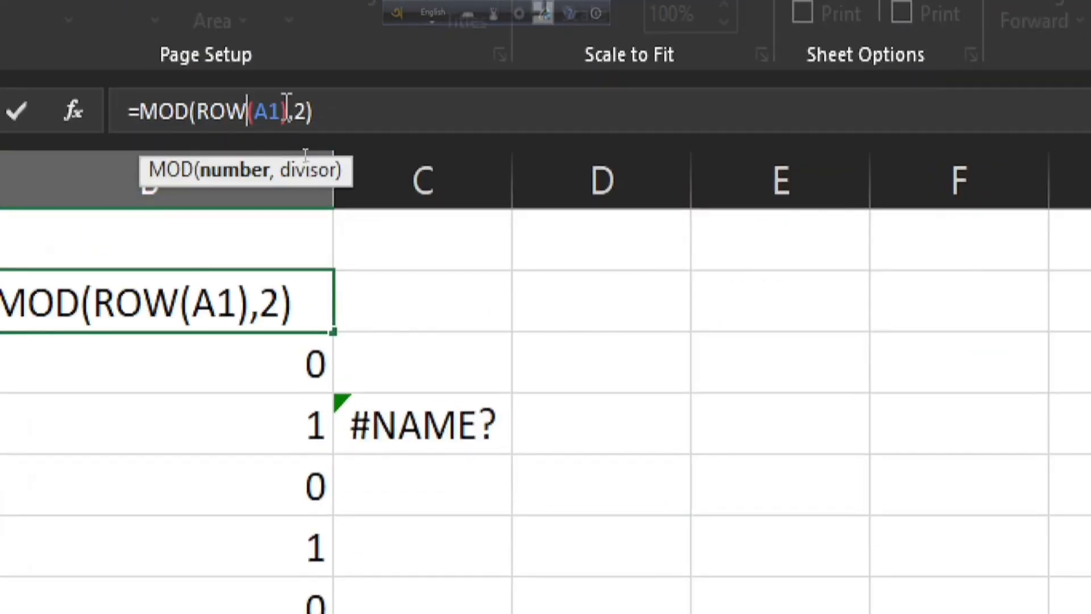
pyautogui.click(134, 106)
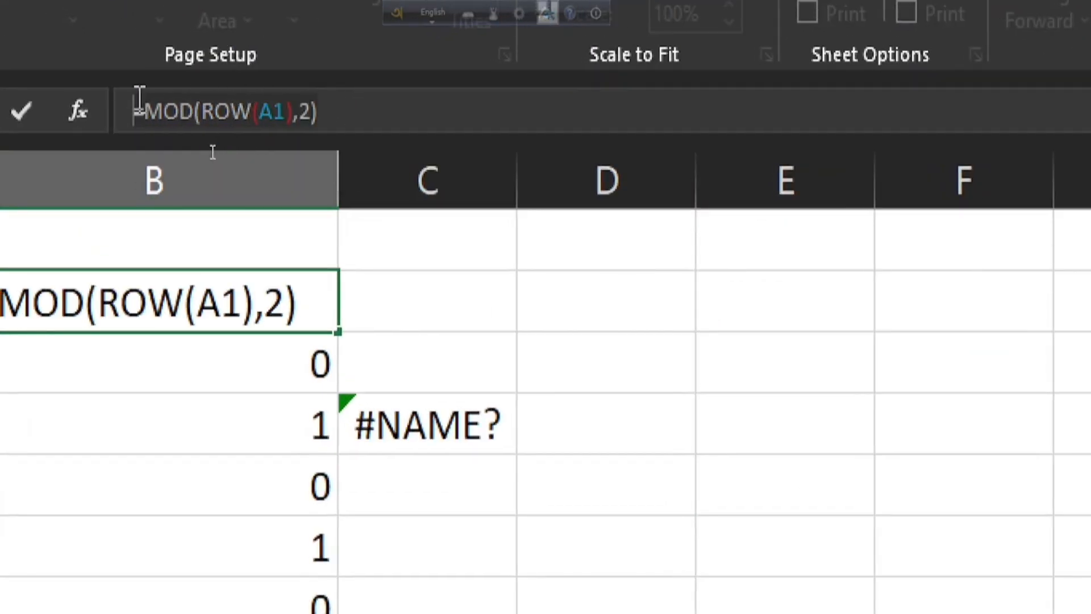
pyautogui.press('Escape')
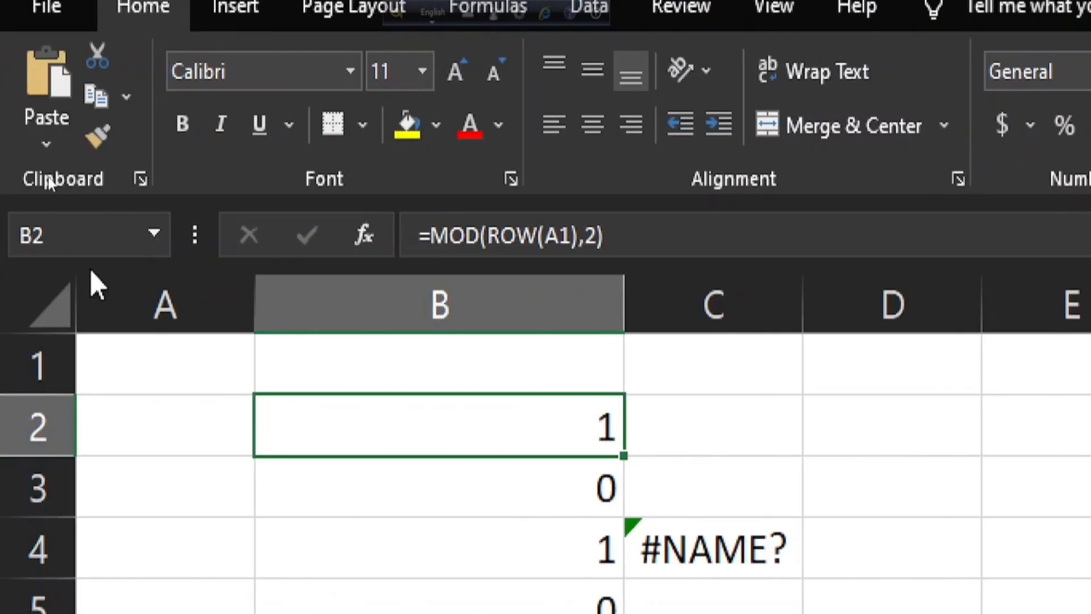
# Create a formula-based conditional formatting rule for the entire sheet with the formula =MOD(ROW(A1),2)=1.
pyautogui.click(39, 300)
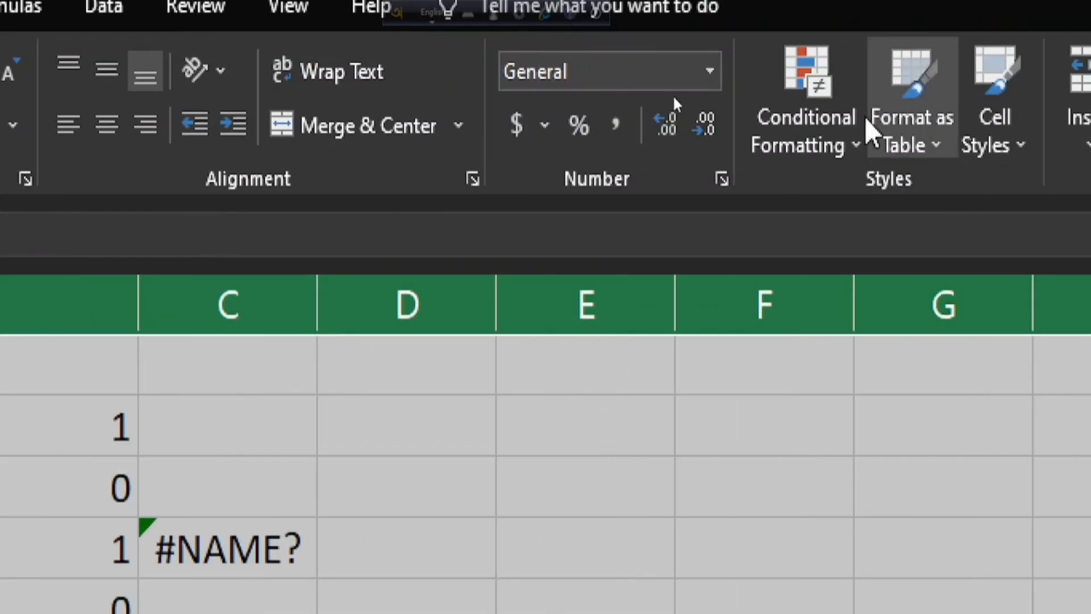
pyautogui.click(818, 134)
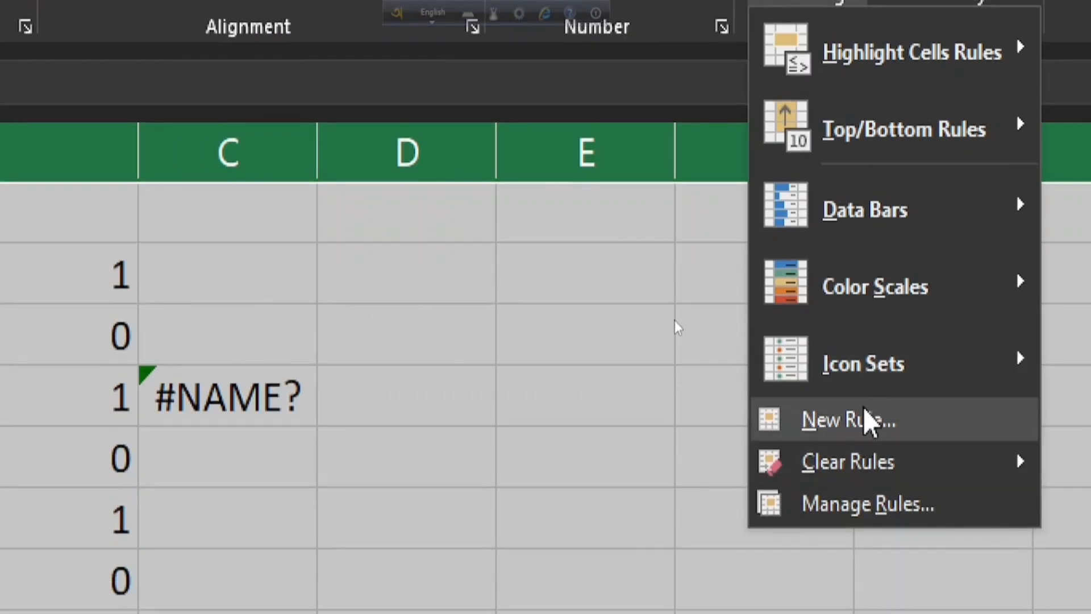
pyautogui.click(848, 513)
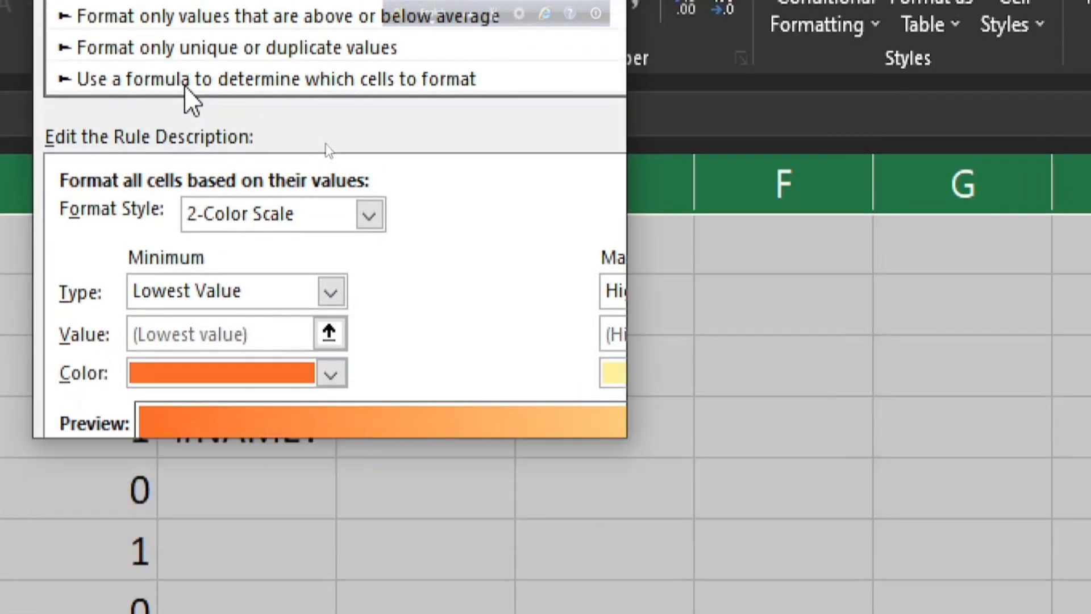
pyautogui.click(184, 50)
pyautogui.click(263, 216)
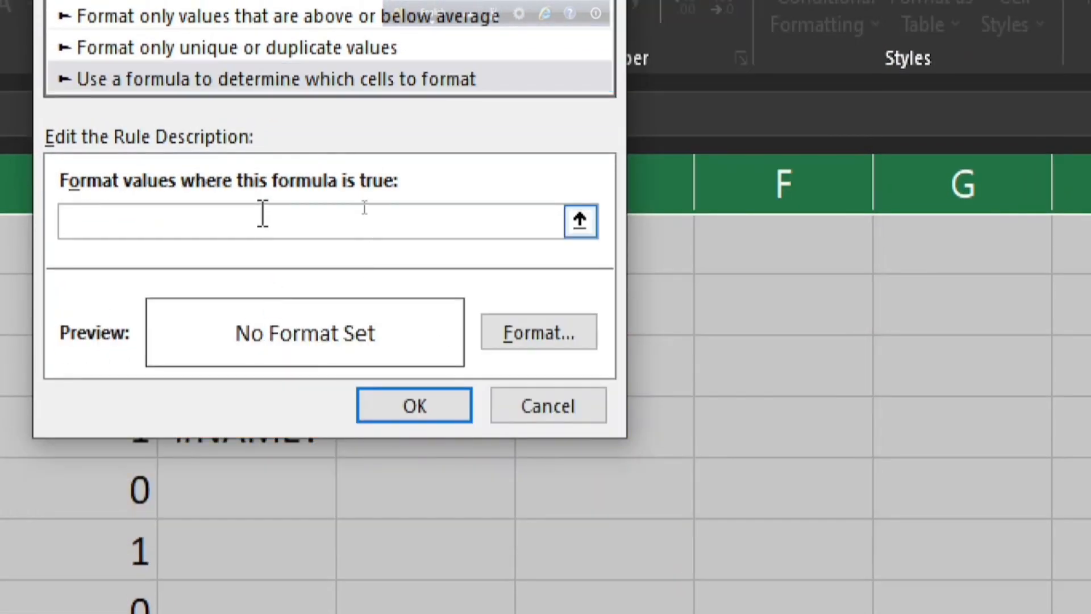
pyautogui.write('=MOD(ROW(A1),2)=1')
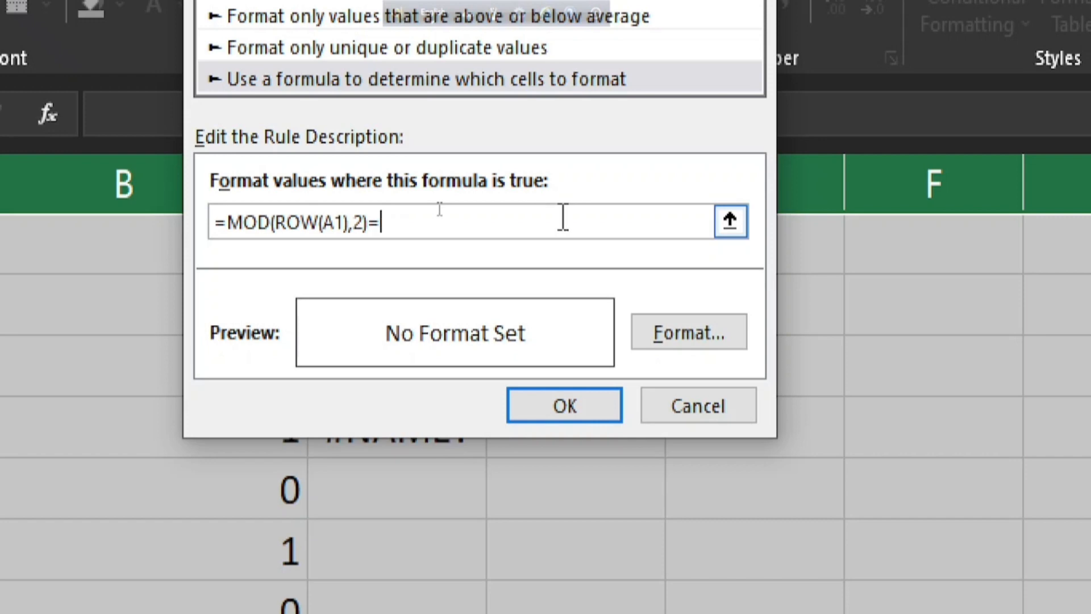
# Give the new rule a solid gold fill, apply it to the sheet, and check the row shading further down.
pyautogui.click(700, 336)
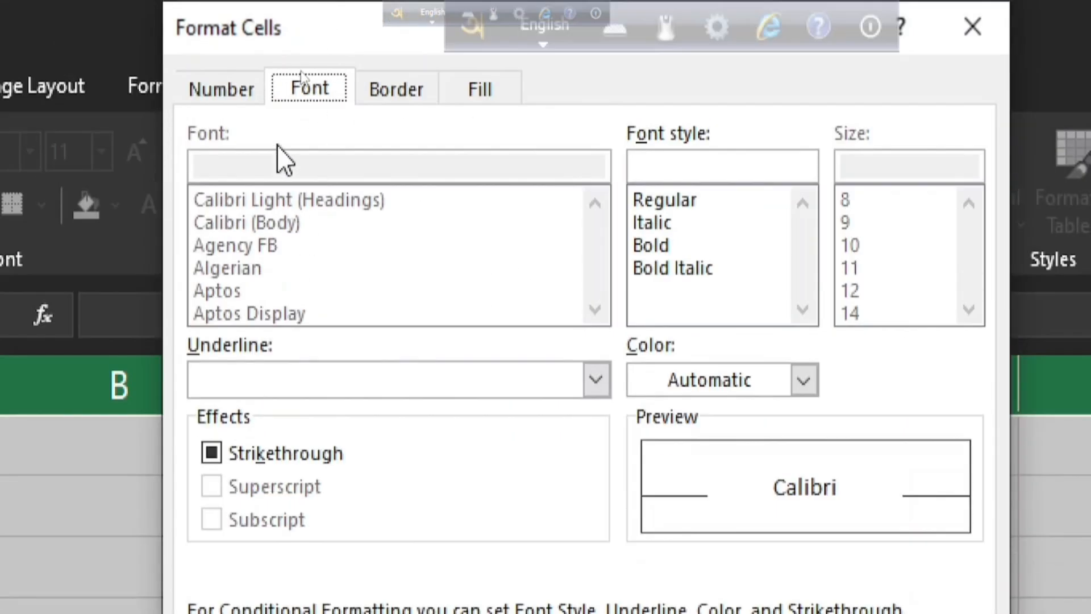
pyautogui.click(495, 92)
pyautogui.click(415, 213)
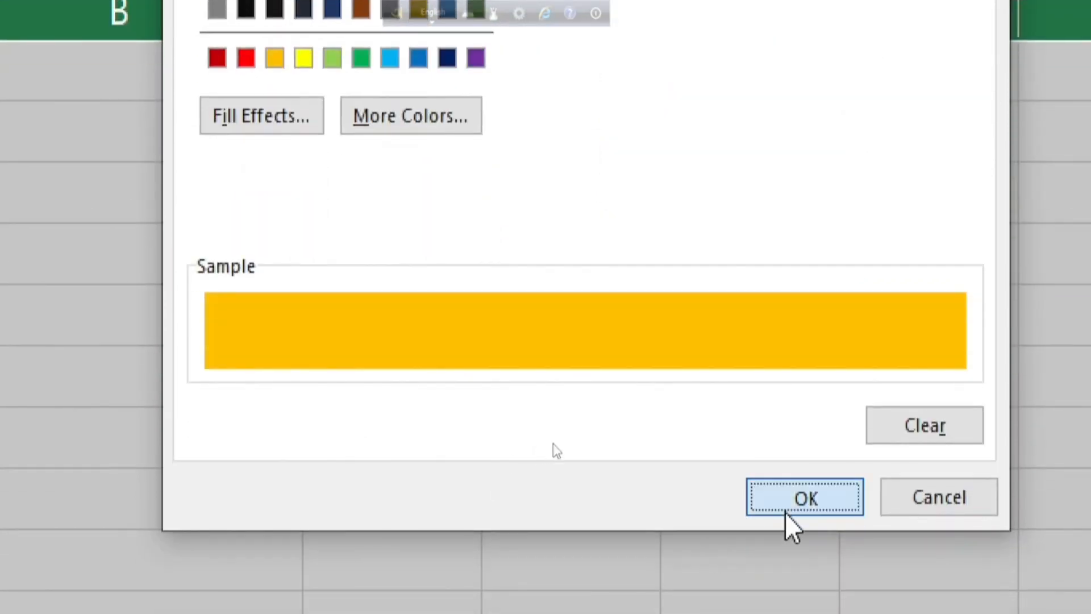
pyautogui.click(788, 510)
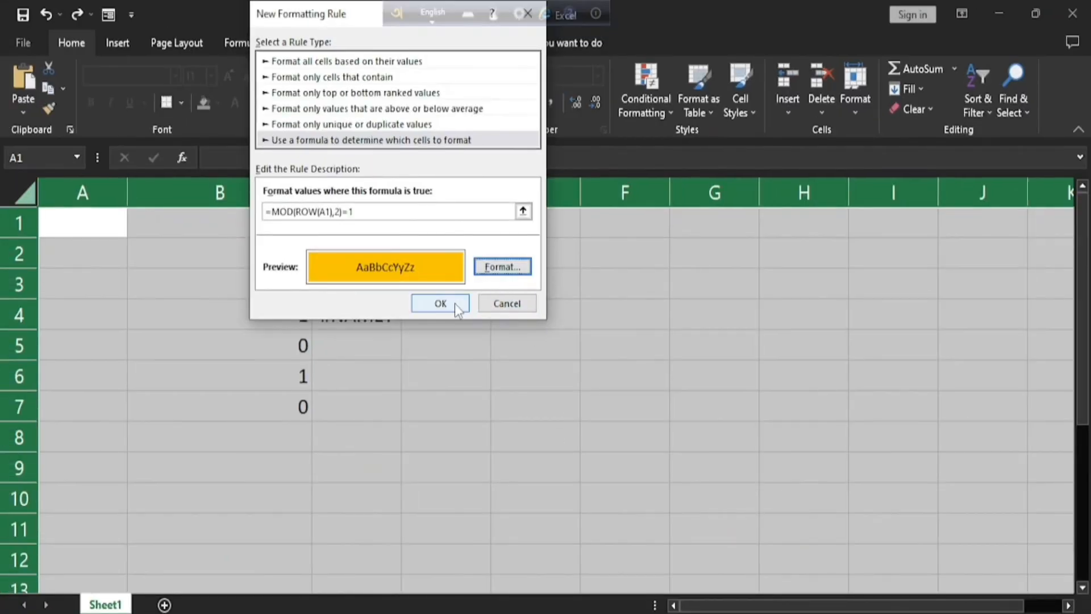
pyautogui.click(455, 305)
pyautogui.click(140, 282)
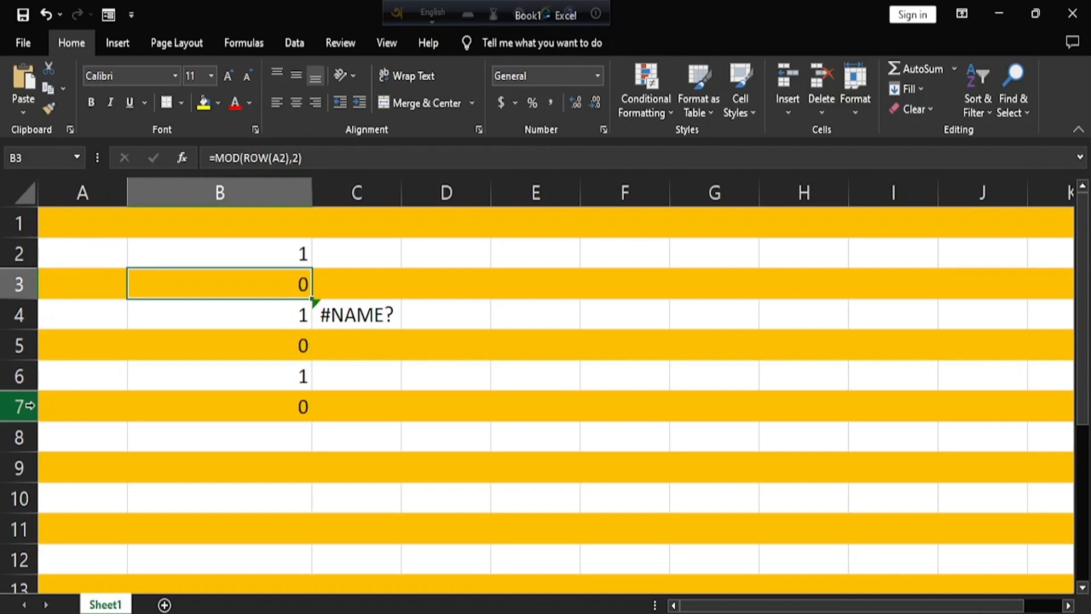
pyautogui.scroll(-16, 305, 455)
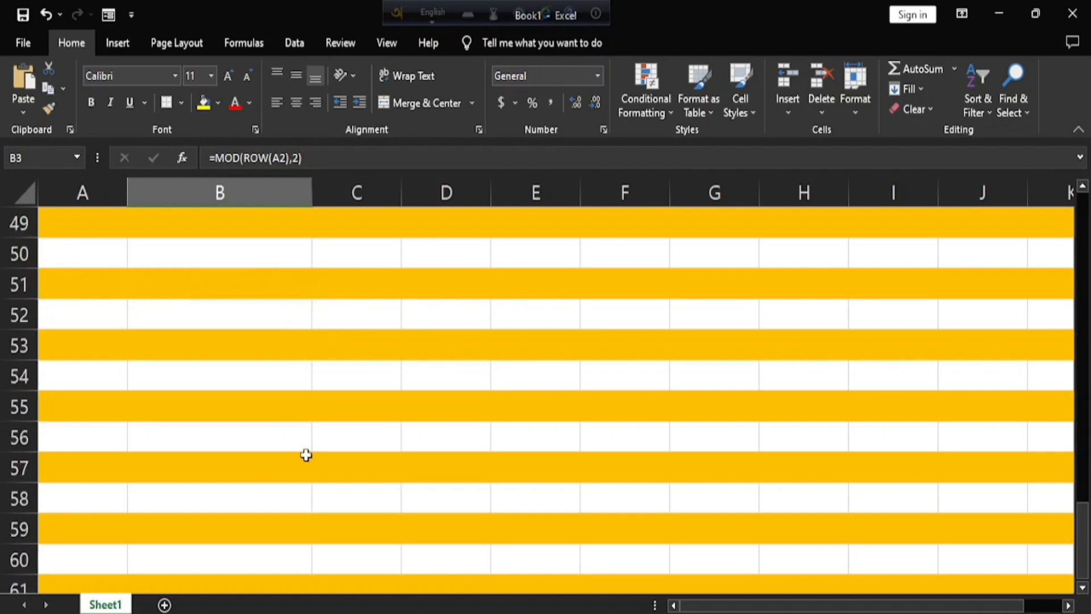
pyautogui.scroll(16, 305, 456)
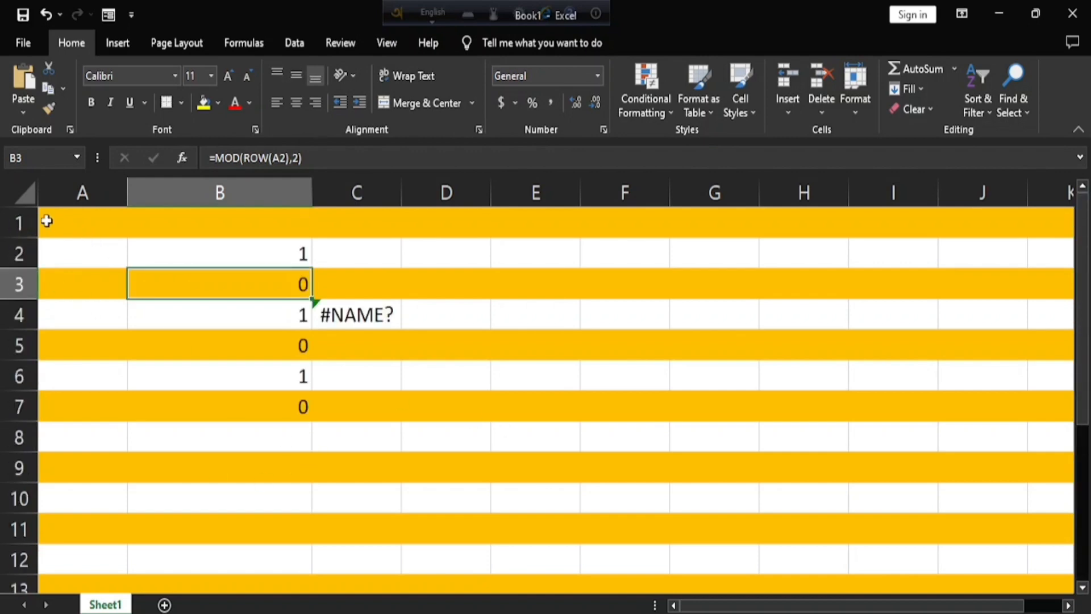
# Edit the whole-sheet conditional formatting rule to use the formula =MOD(ROW(A1),2)=0 and apply it.
pyautogui.click(24, 195)
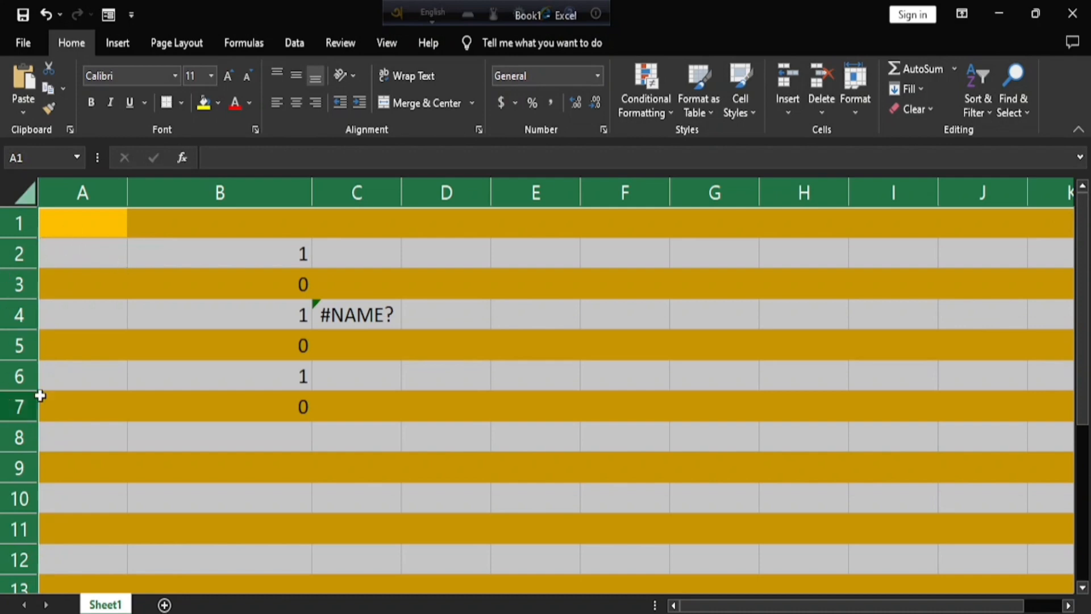
pyautogui.click(663, 101)
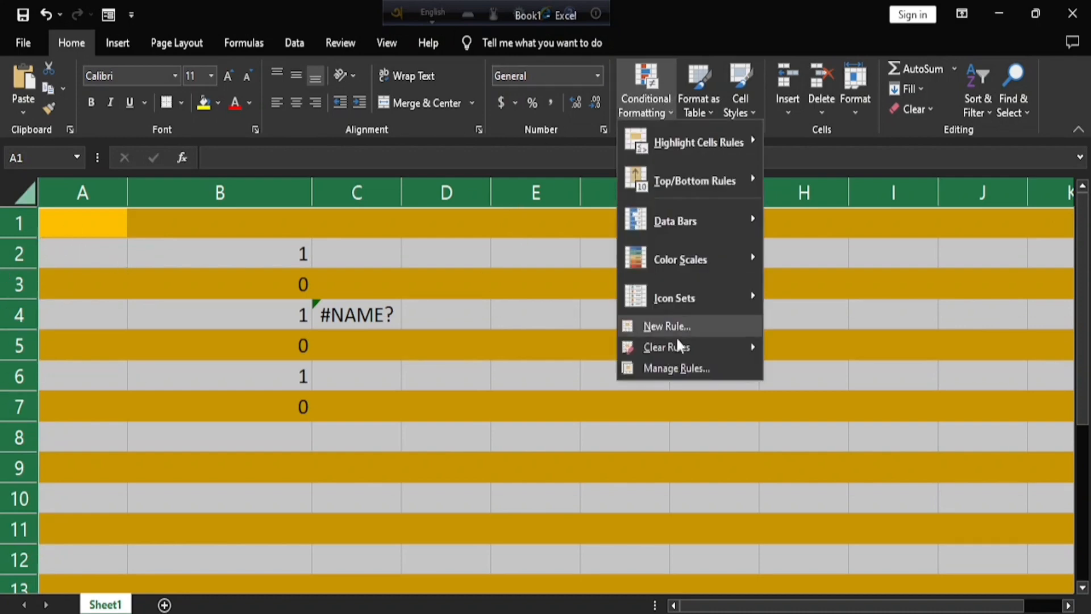
pyautogui.click(676, 368)
pyautogui.doubleClick(301, 146)
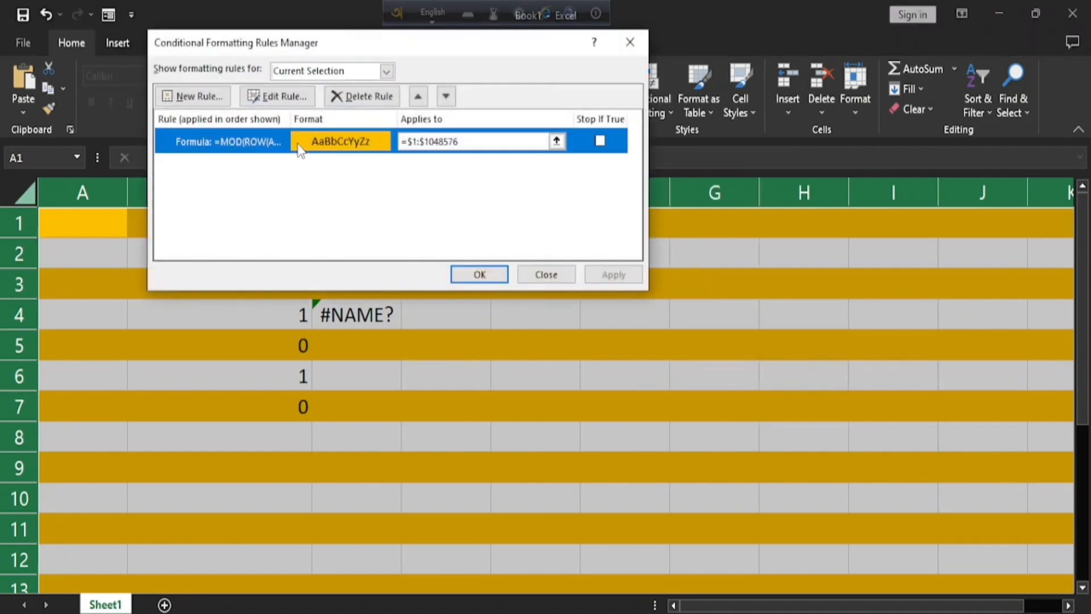
pyautogui.click(391, 211)
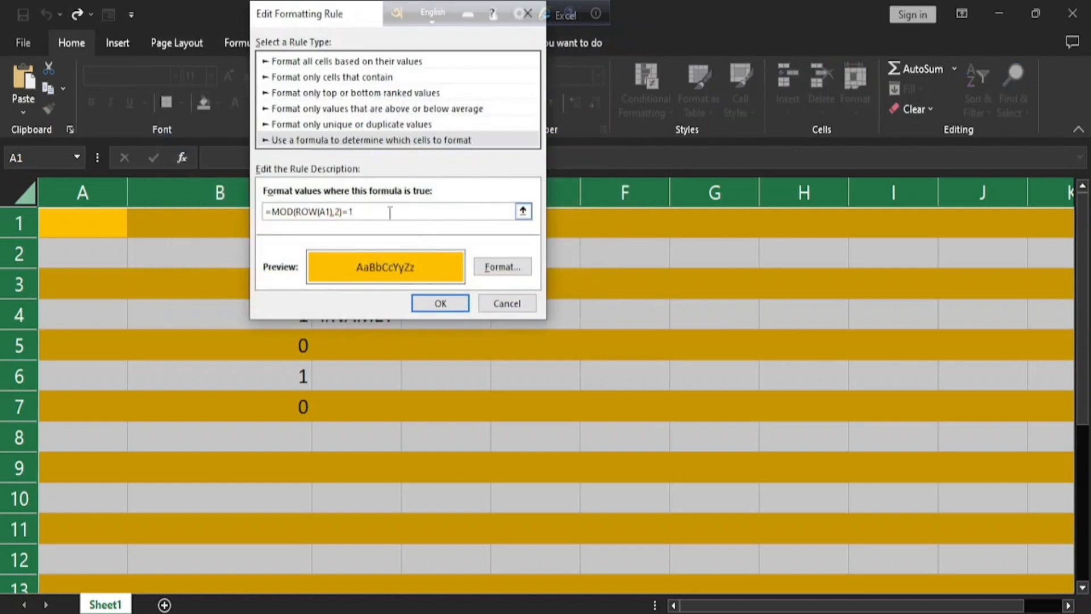
pyautogui.click(440, 303)
pyautogui.click(614, 275)
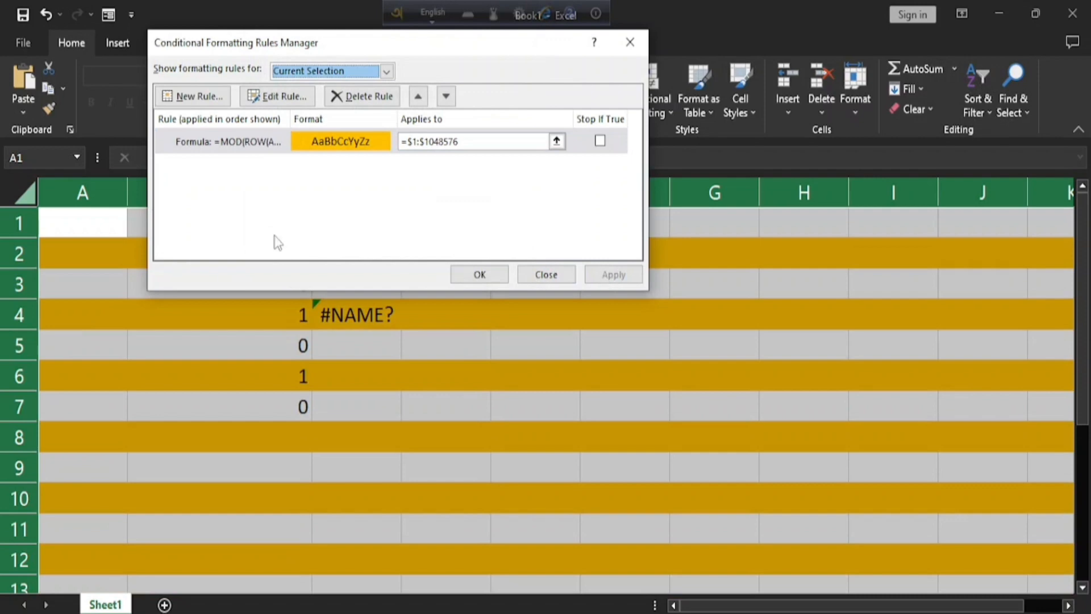
pyautogui.click(480, 274)
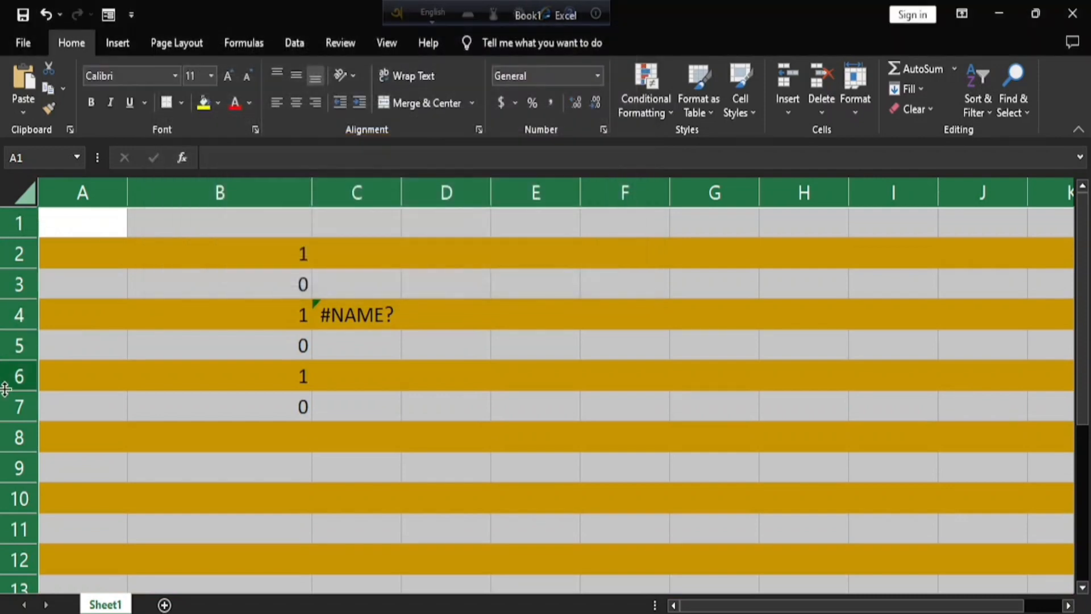
pyautogui.click(628, 377)
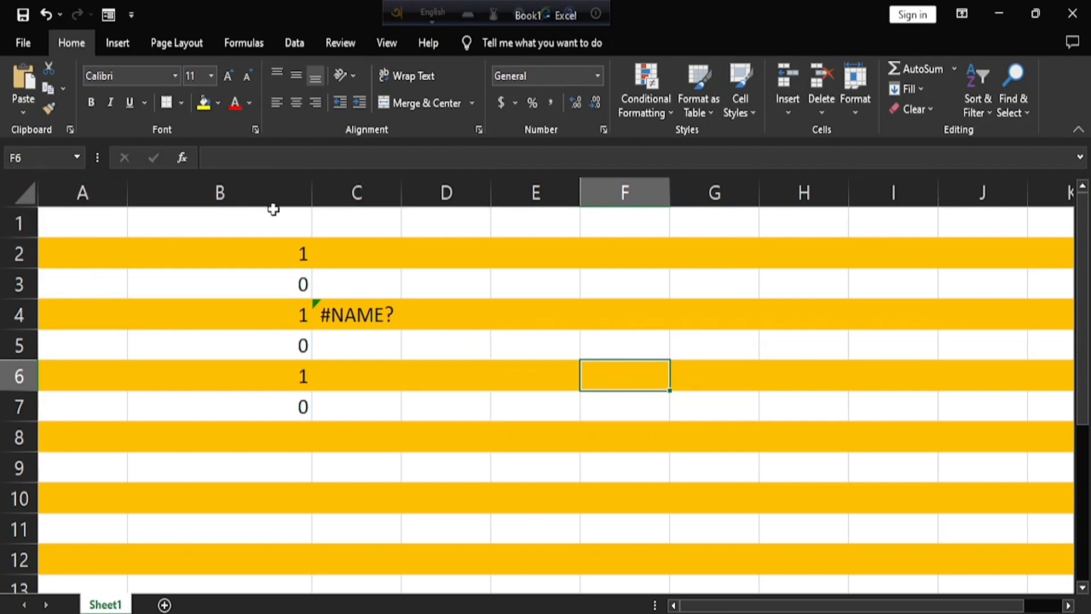
# Change the conditional formatting rule's formula to =MOD(COLUMN(A1),2)=1 and apply it to shade alternate columns.
pyautogui.click(649, 108)
pyautogui.click(671, 367)
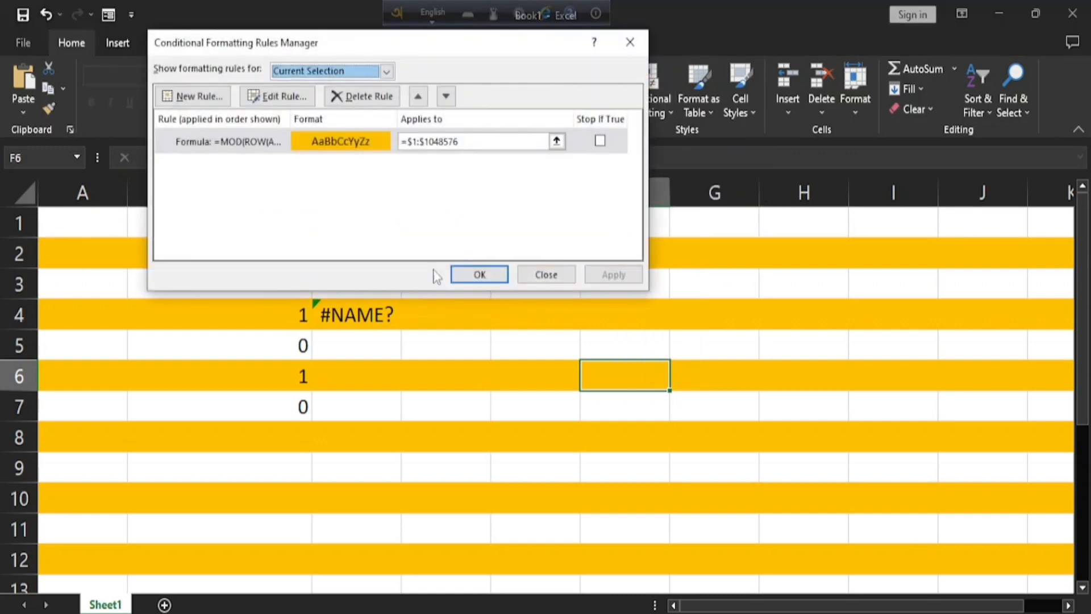
pyautogui.doubleClick(315, 142)
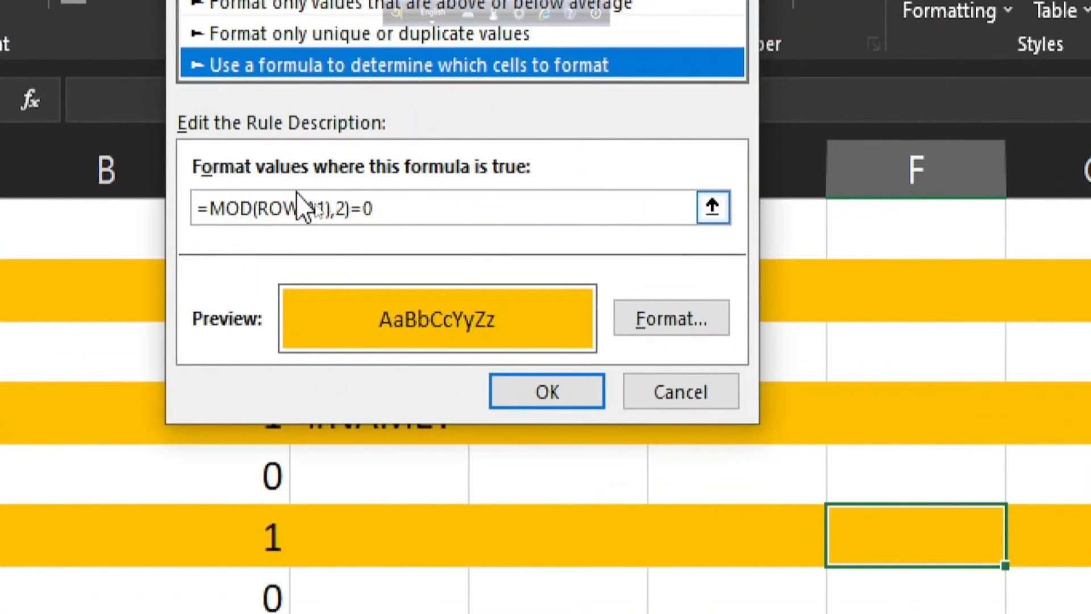
pyautogui.click(300, 213)
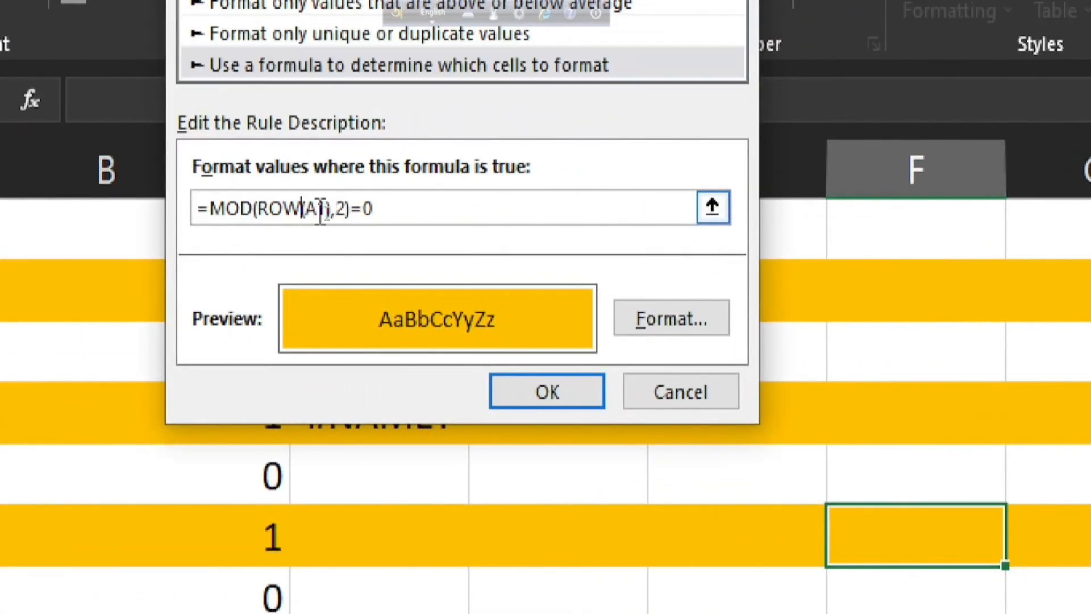
pyautogui.press('BackSpace')
pyautogui.press('BackSpace')
pyautogui.press('BackSpace')
pyautogui.write('COLUM')
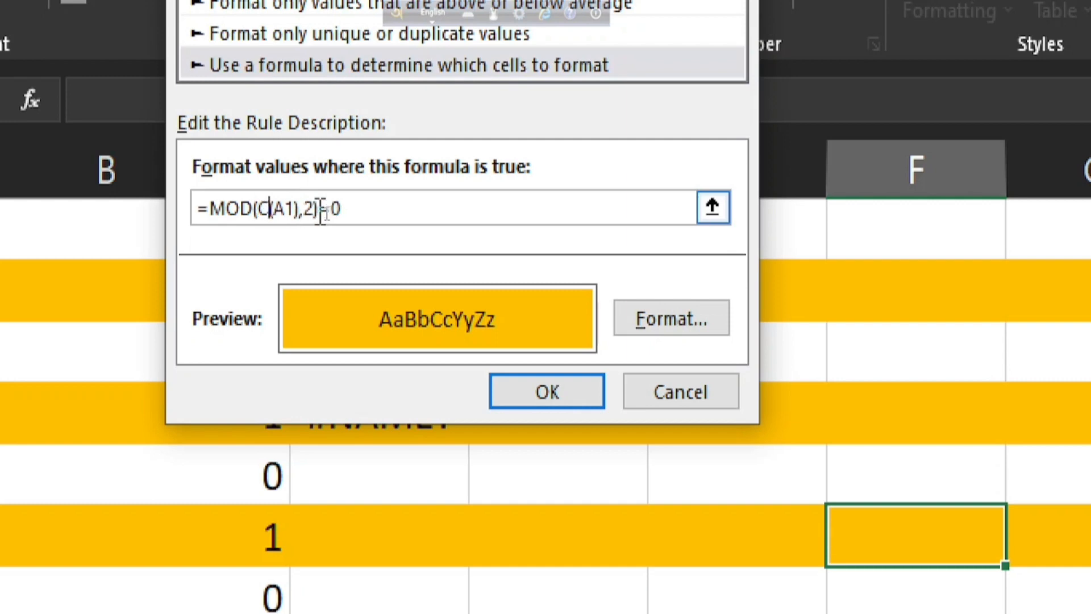
pyautogui.write('N')
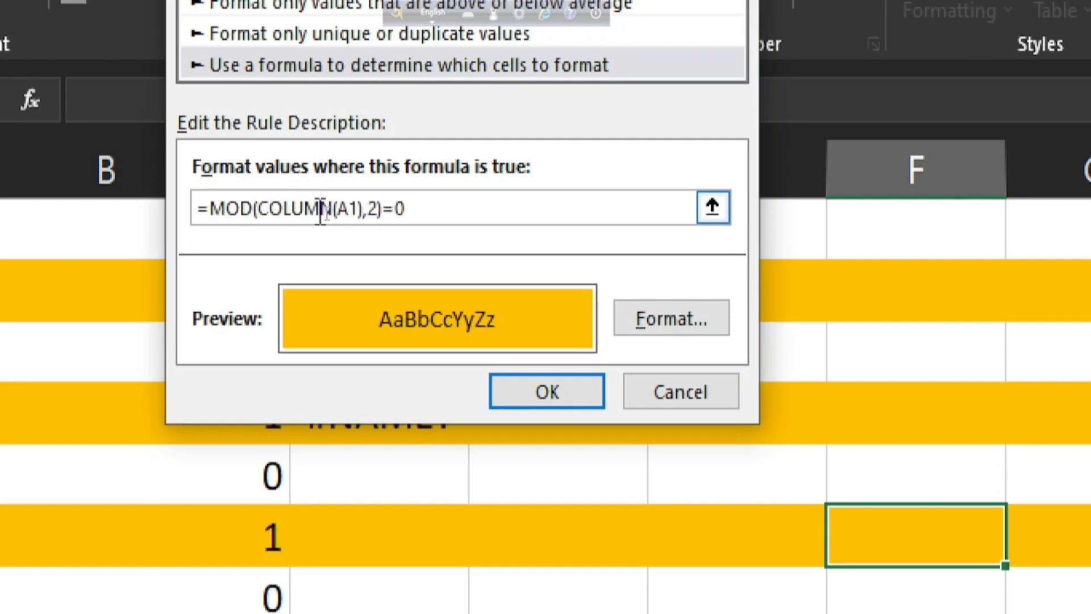
pyautogui.click(467, 204)
pyautogui.write('1')
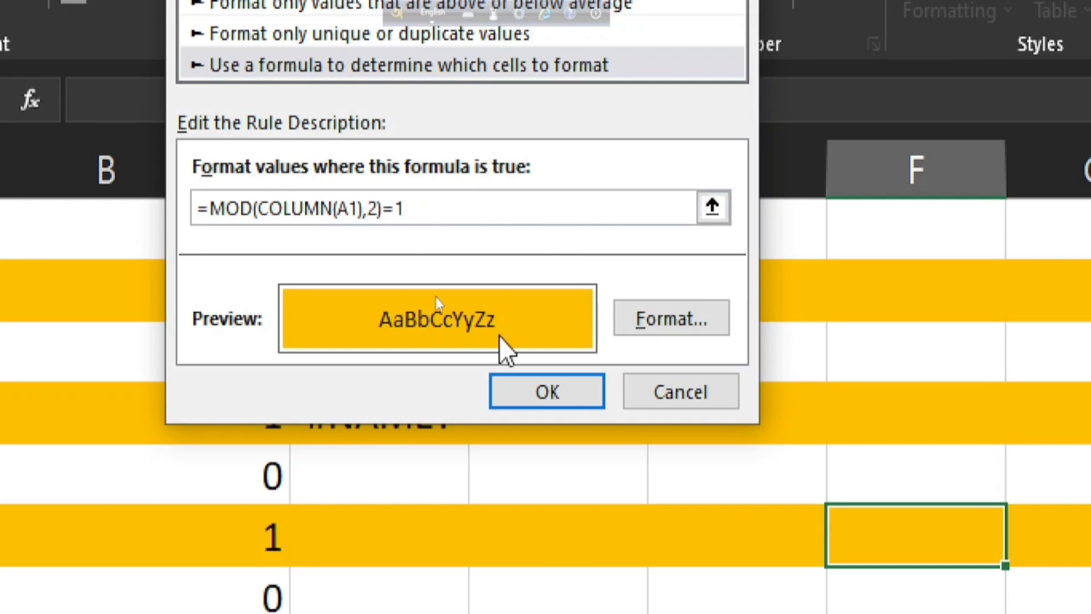
pyautogui.click(569, 404)
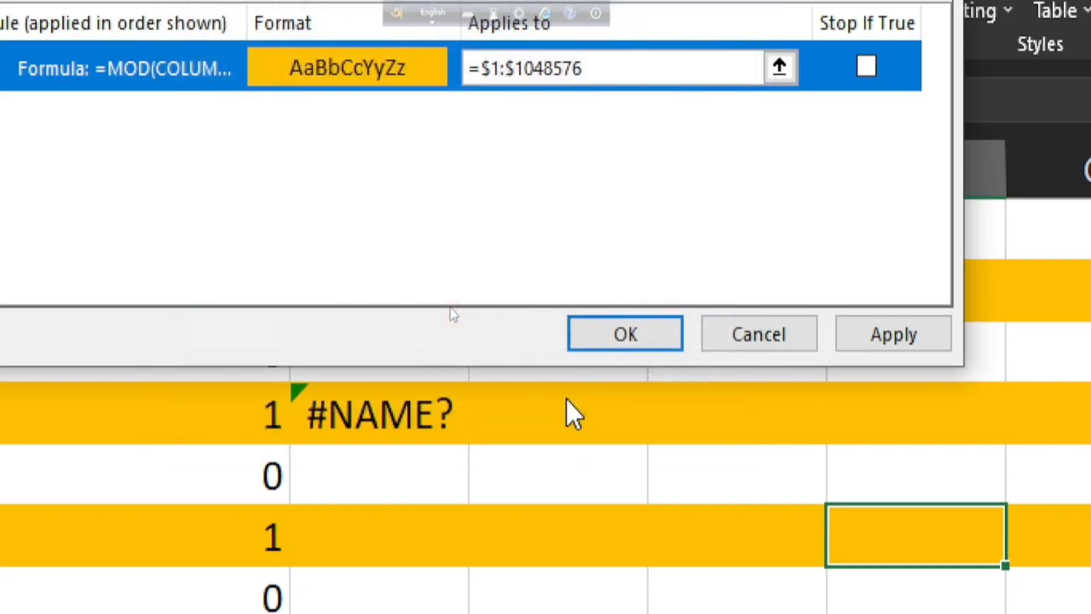
pyautogui.click(898, 336)
pyautogui.click(603, 340)
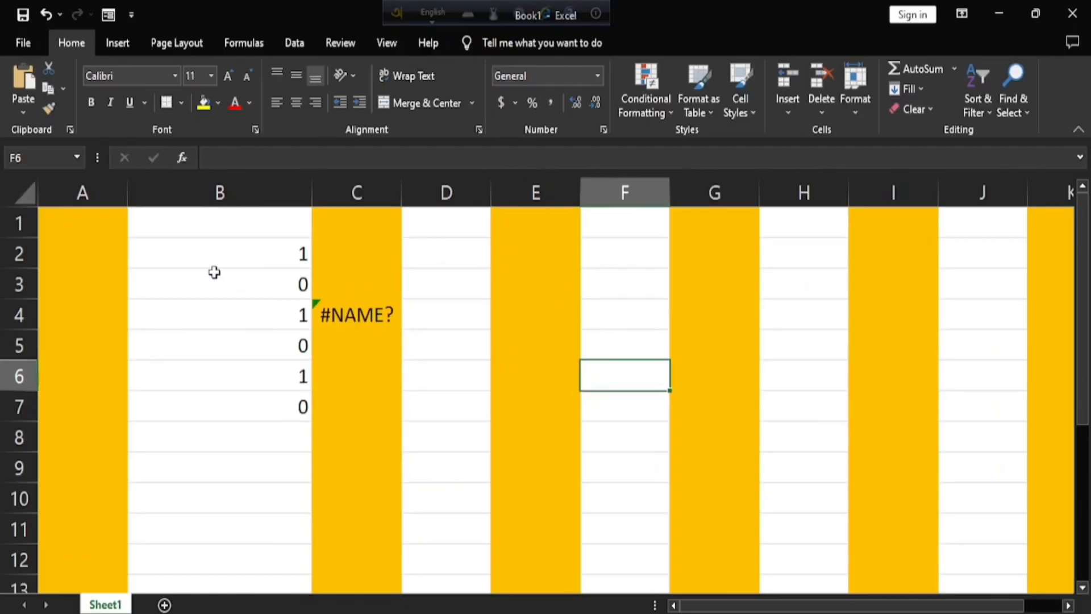
pyautogui.click(222, 286)
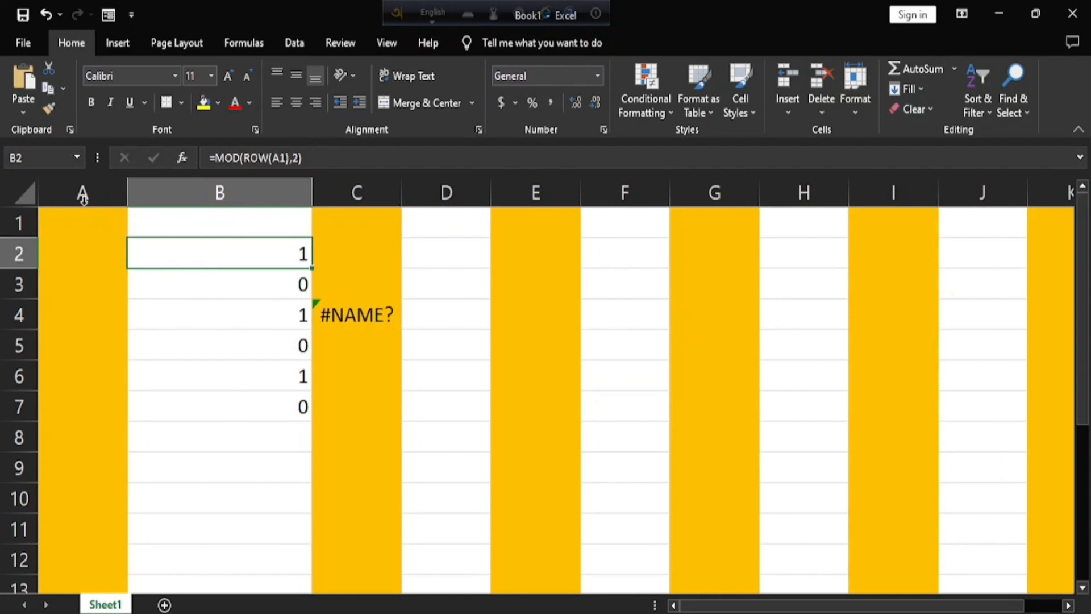
# Edit the whole-sheet column shading rule to use the formula =MOD(COLUMN(A1),2)=0 and apply it.
pyautogui.click(17, 194)
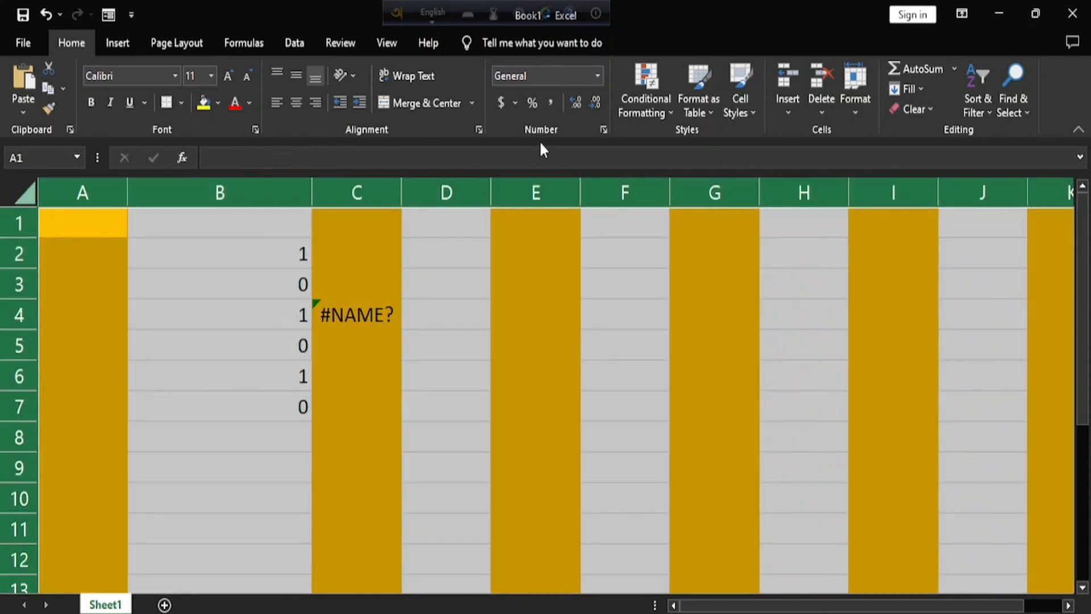
pyautogui.click(666, 103)
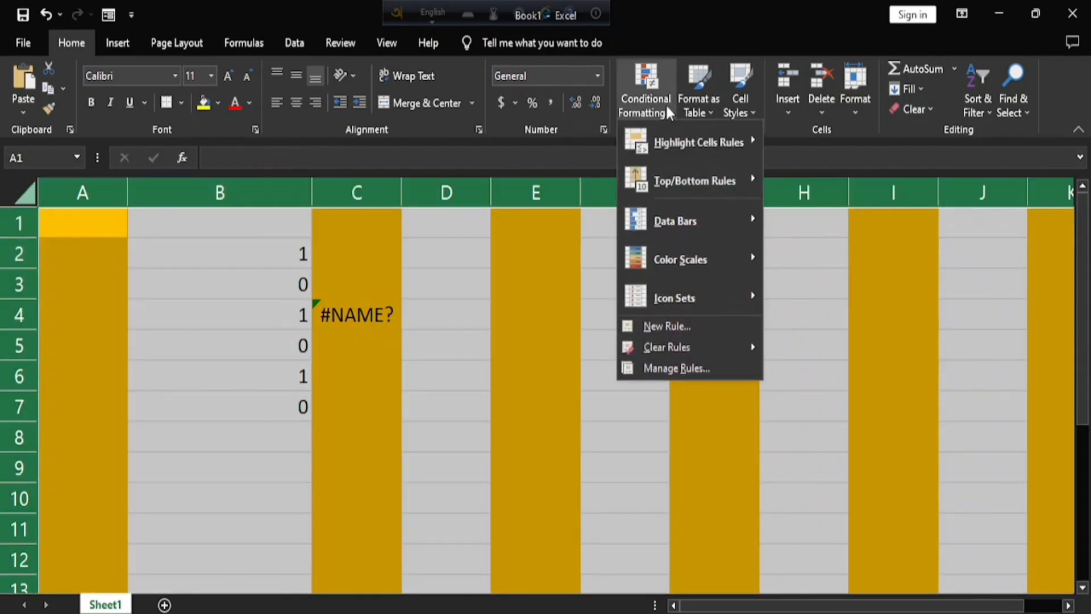
pyautogui.click(683, 367)
pyautogui.doubleClick(270, 139)
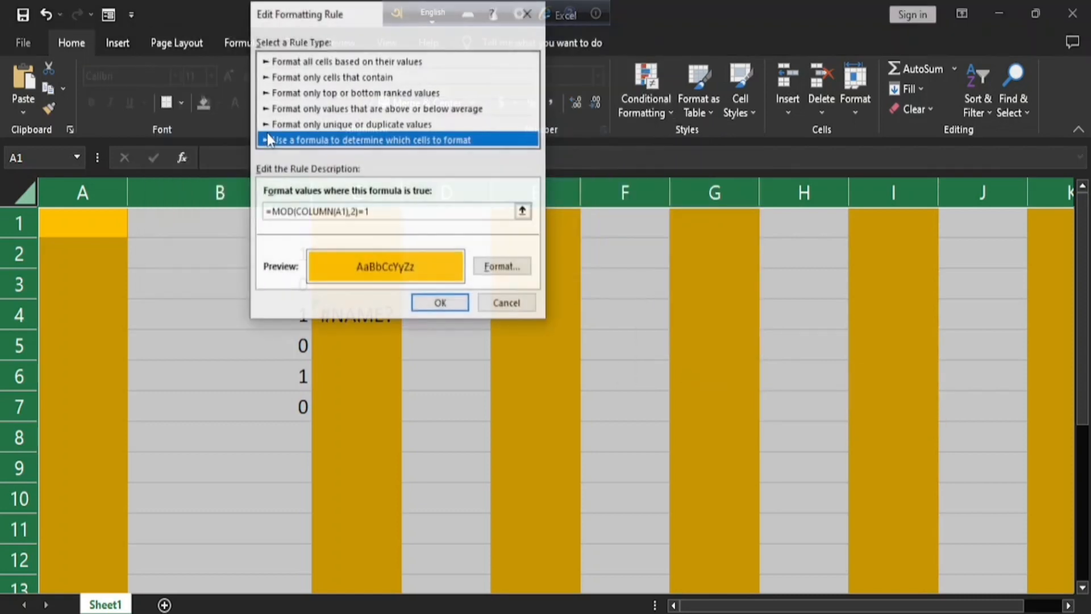
pyautogui.click(419, 210)
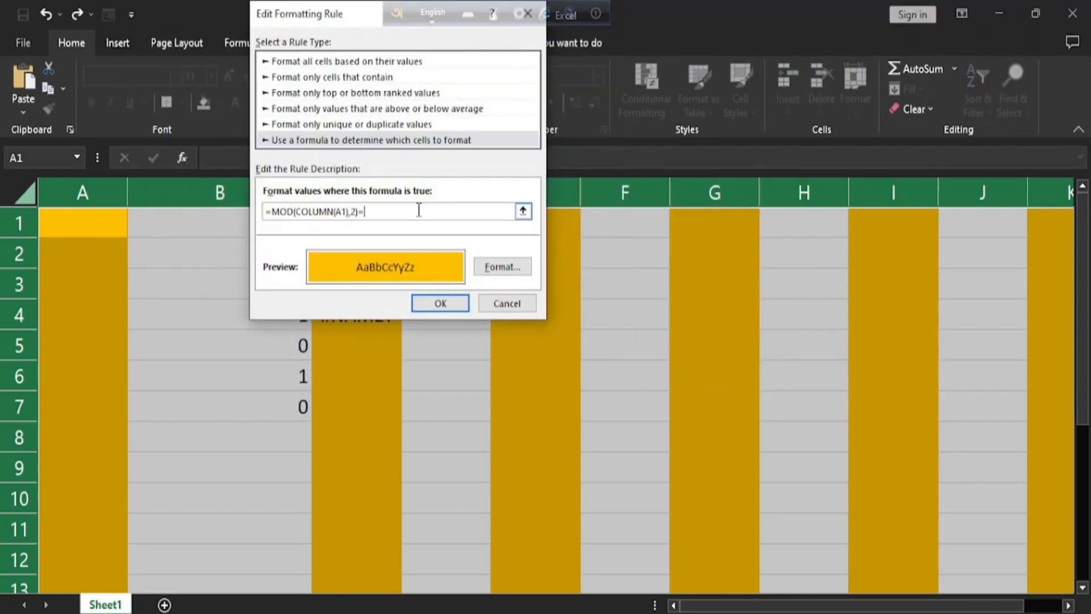
pyautogui.click(448, 304)
pyautogui.click(612, 275)
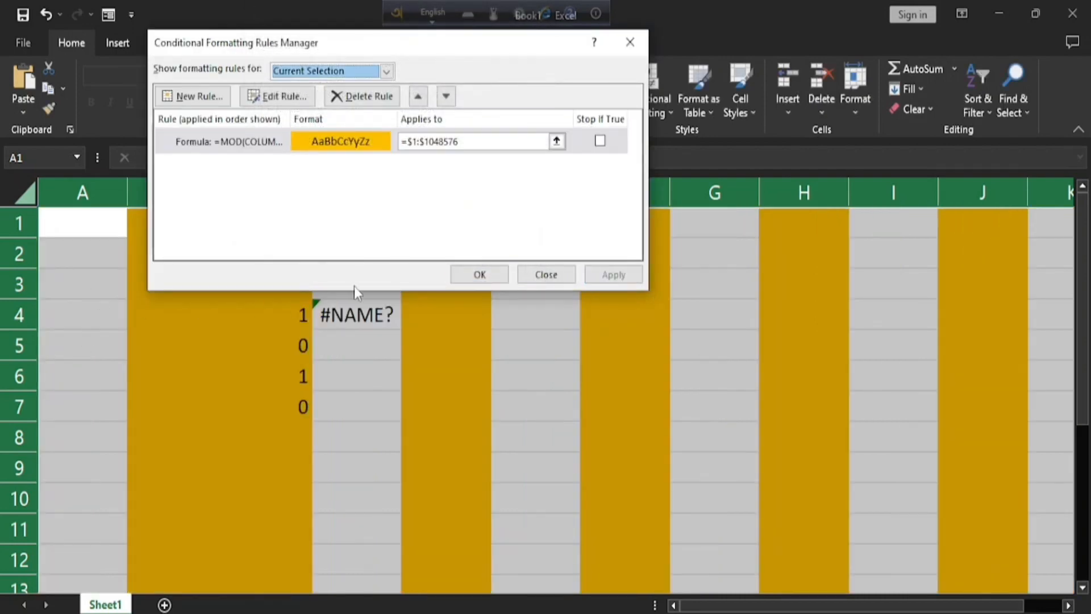
pyautogui.click(480, 274)
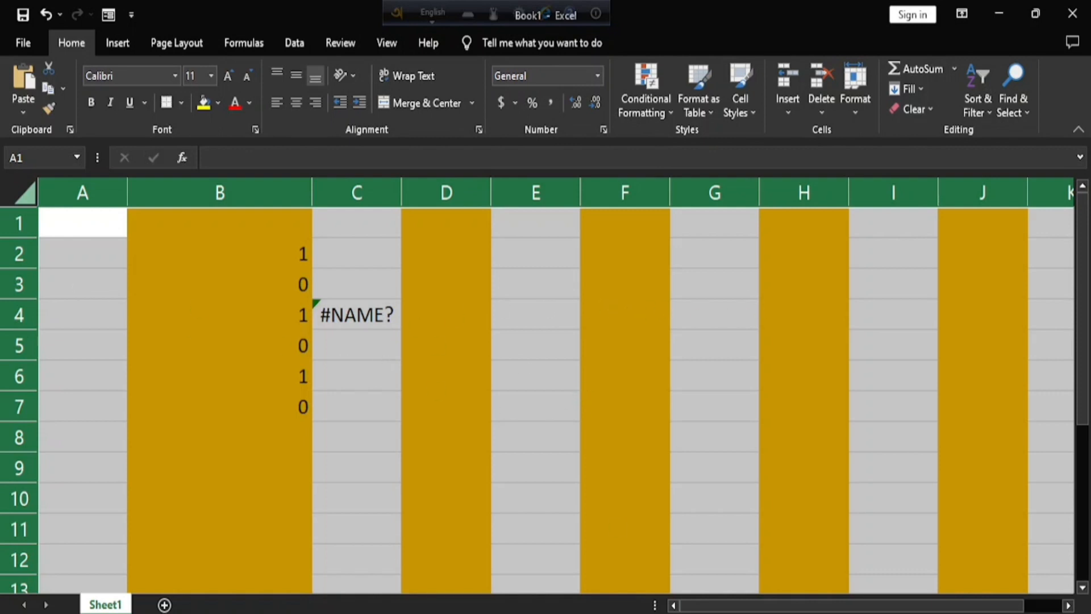
# Switch to the Chapter 5 presentation in PowerPoint to check the conditional formatting example topics, and return to the Excel workbook.
pyautogui.moveTo(712, 607)
pyautogui.click(807, 563)
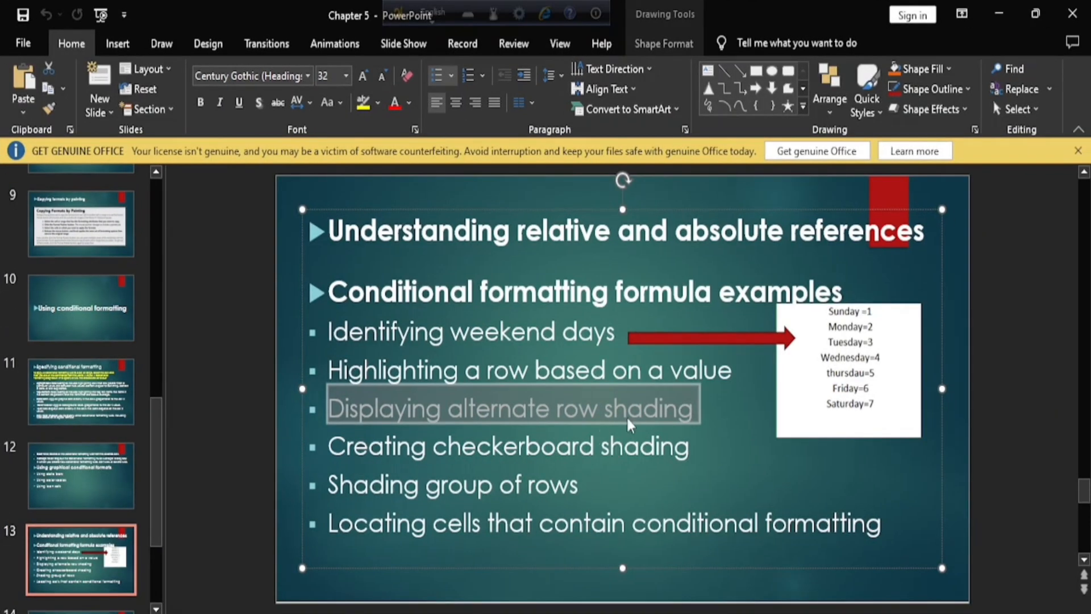
pyautogui.hotkey('alt', 'Tab')
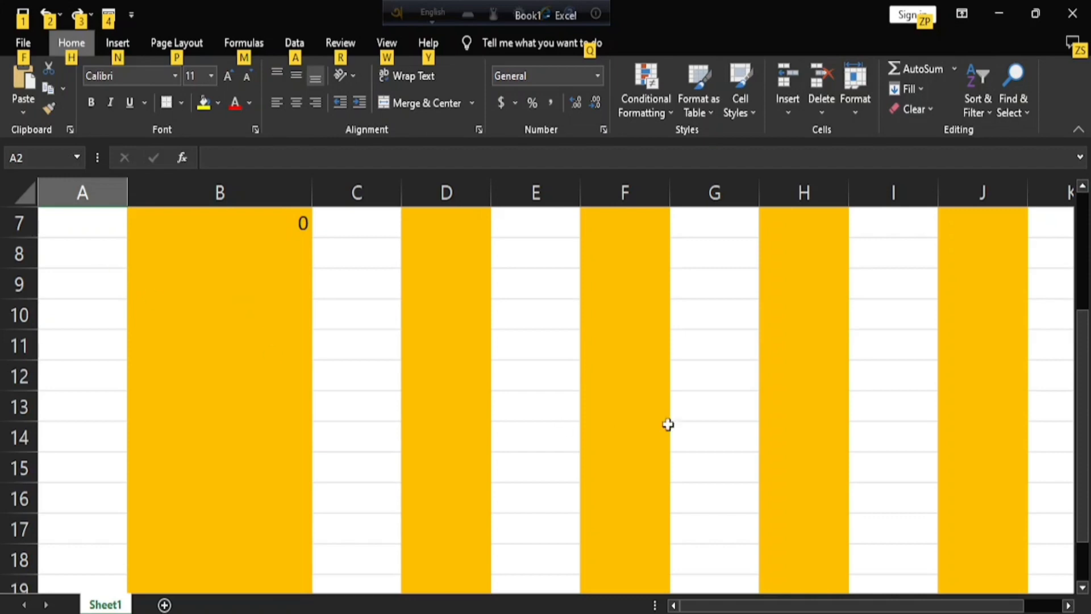
# Change the whole-sheet conditional formatting rule's formula to =MOD(COLUMN(A1),2)=MOD(ROW(A1),2).
pyautogui.click(394, 340)
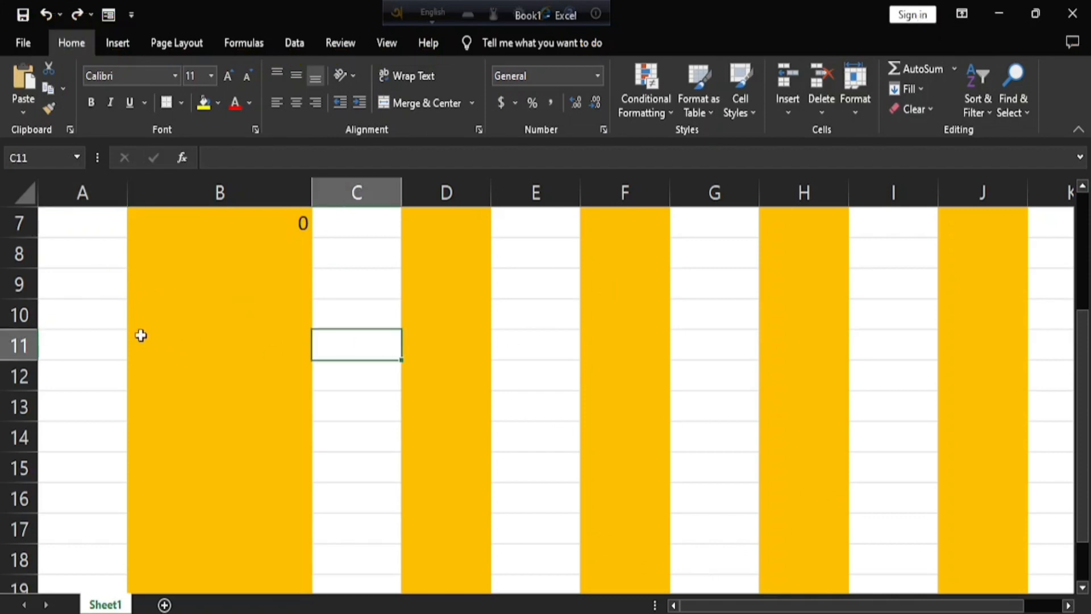
pyautogui.click(23, 196)
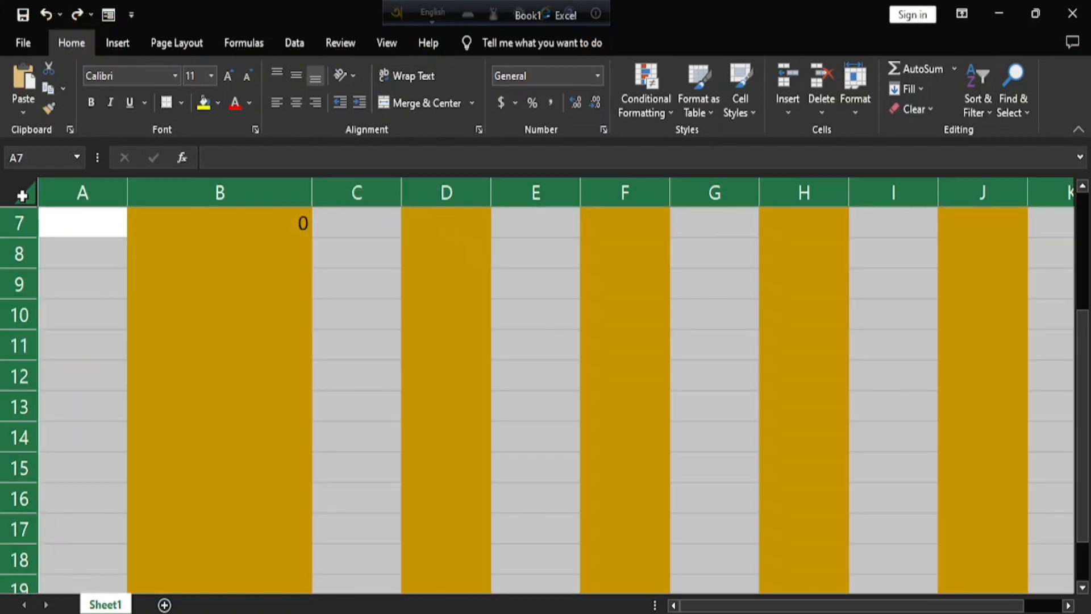
pyautogui.click(633, 98)
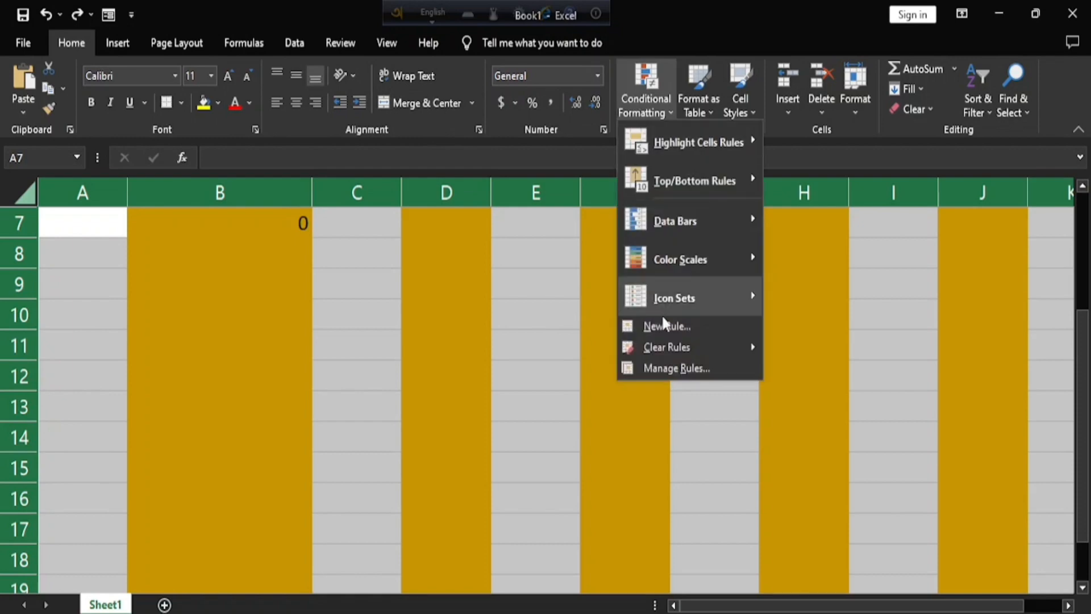
pyautogui.click(680, 367)
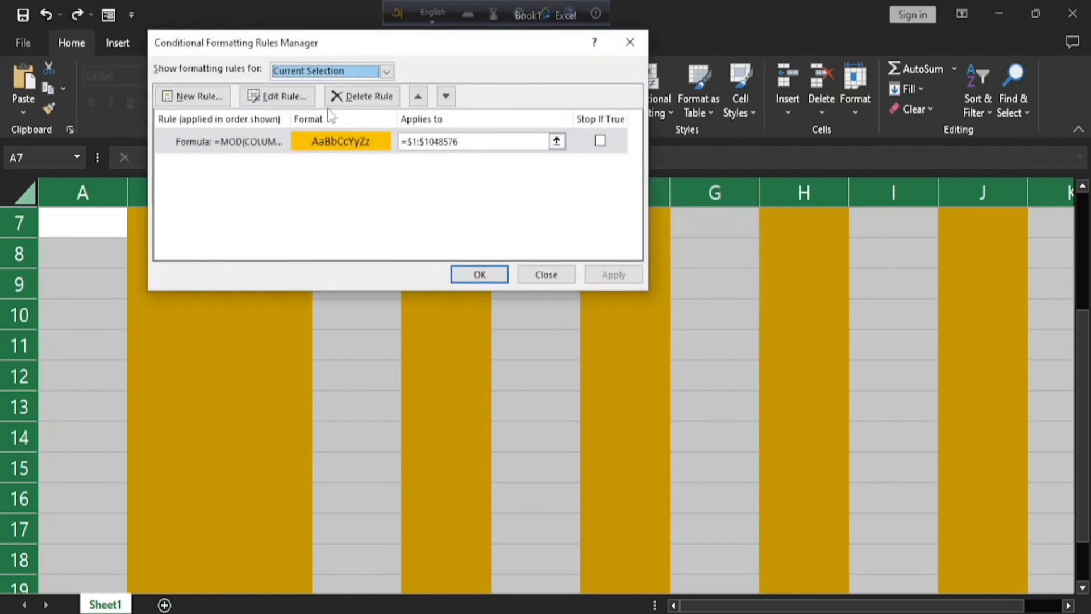
pyautogui.click(272, 96)
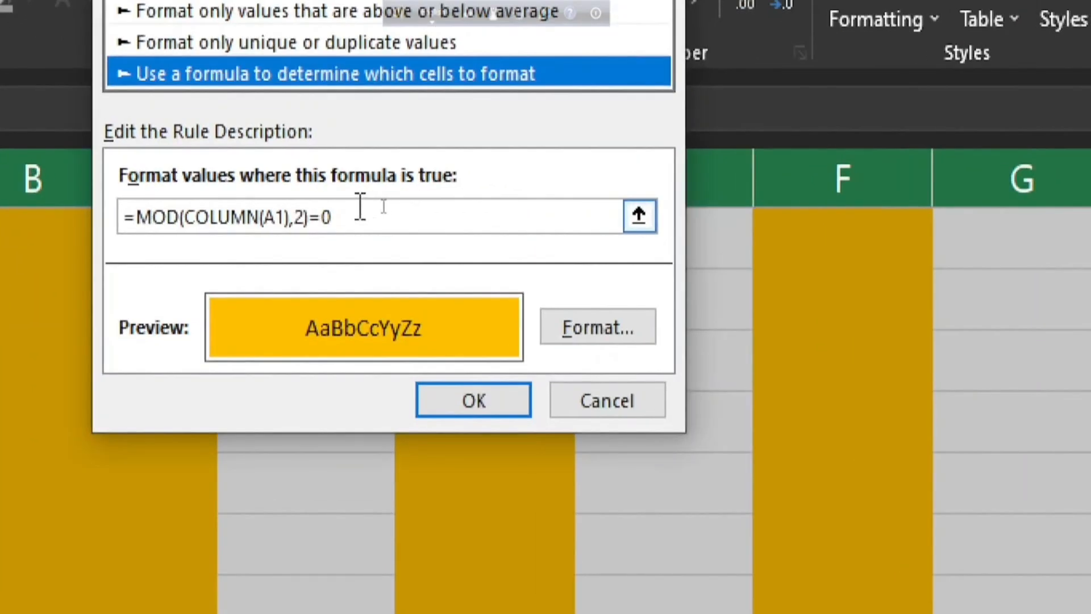
pyautogui.click(385, 207)
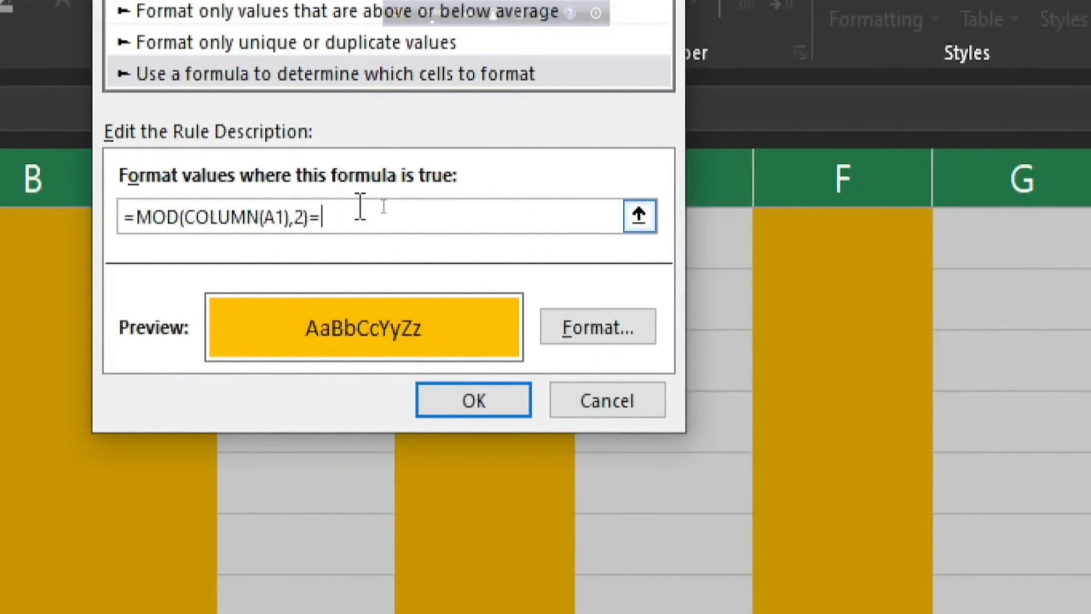
pyautogui.write('=MOD(ROW(A1),2)')
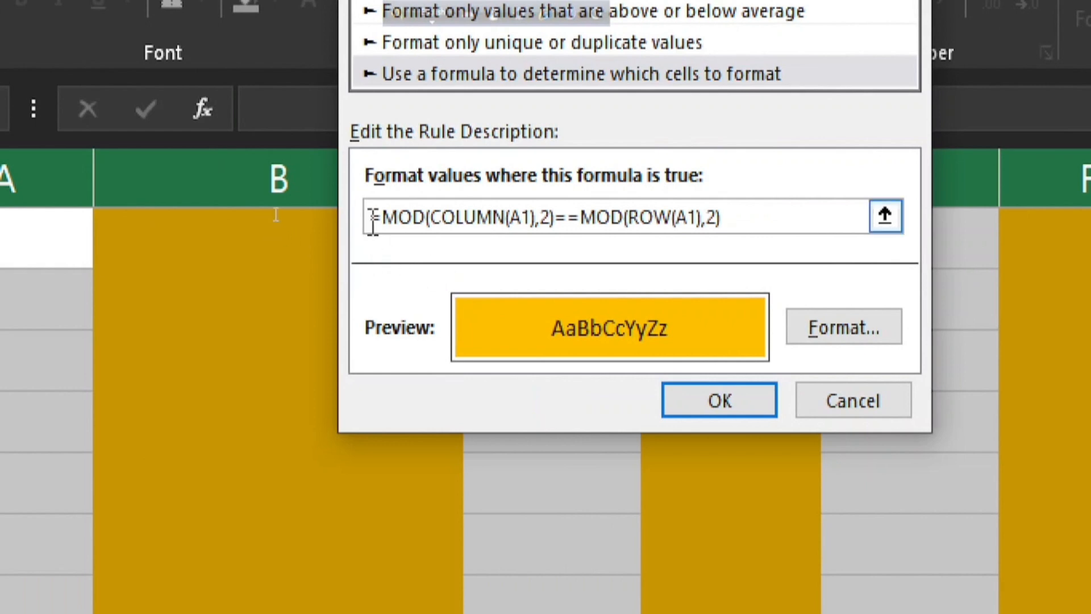
pyautogui.moveTo(383, 216); pyautogui.dragTo(560, 219)
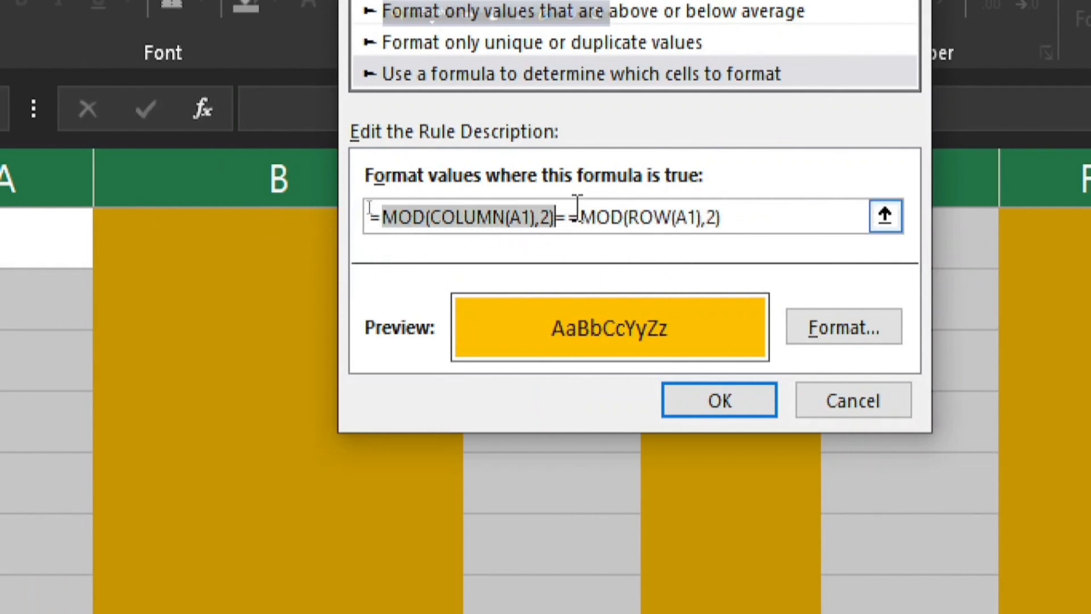
pyautogui.click(569, 216)
pyautogui.press('Delete')
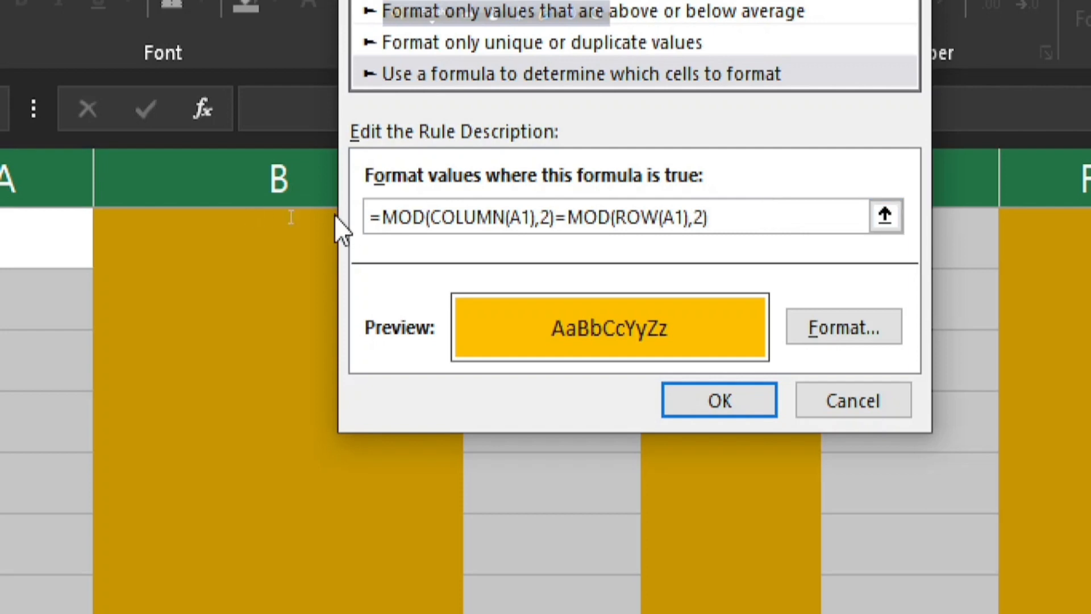
# Apply the edited rule to shade the whole sheet in a checkerboard pattern, and deselect the sheet.
pyautogui.click(722, 407)
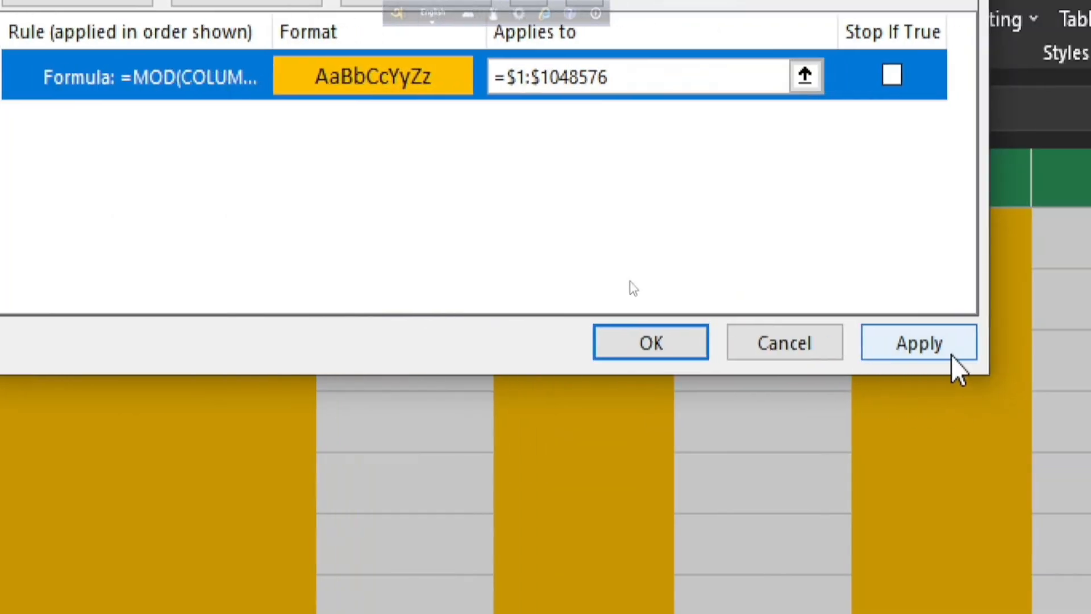
pyautogui.click(992, 349)
pyautogui.click(689, 343)
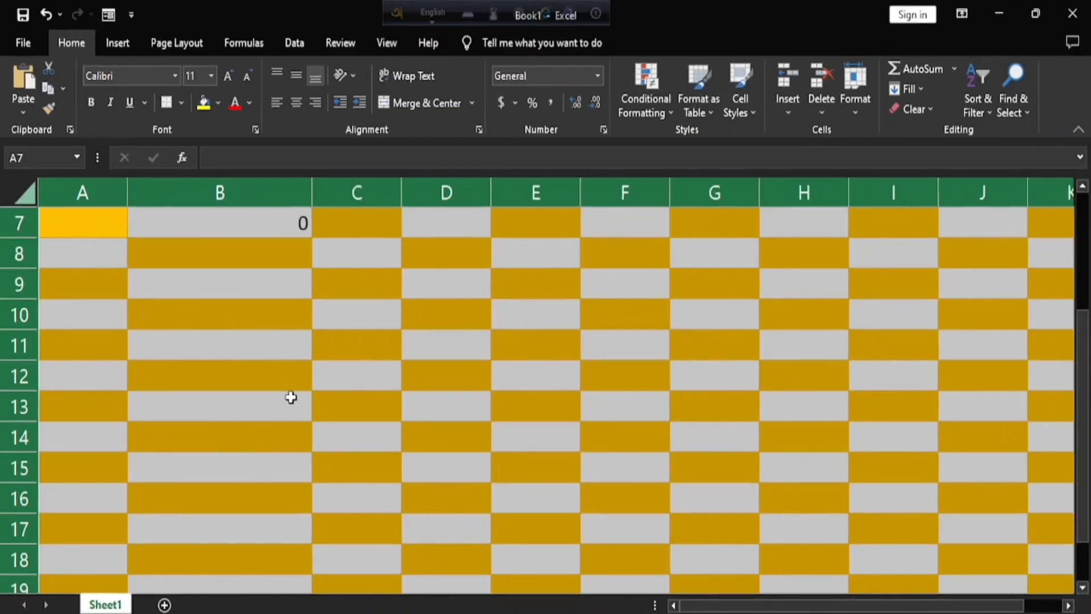
pyautogui.click(292, 397)
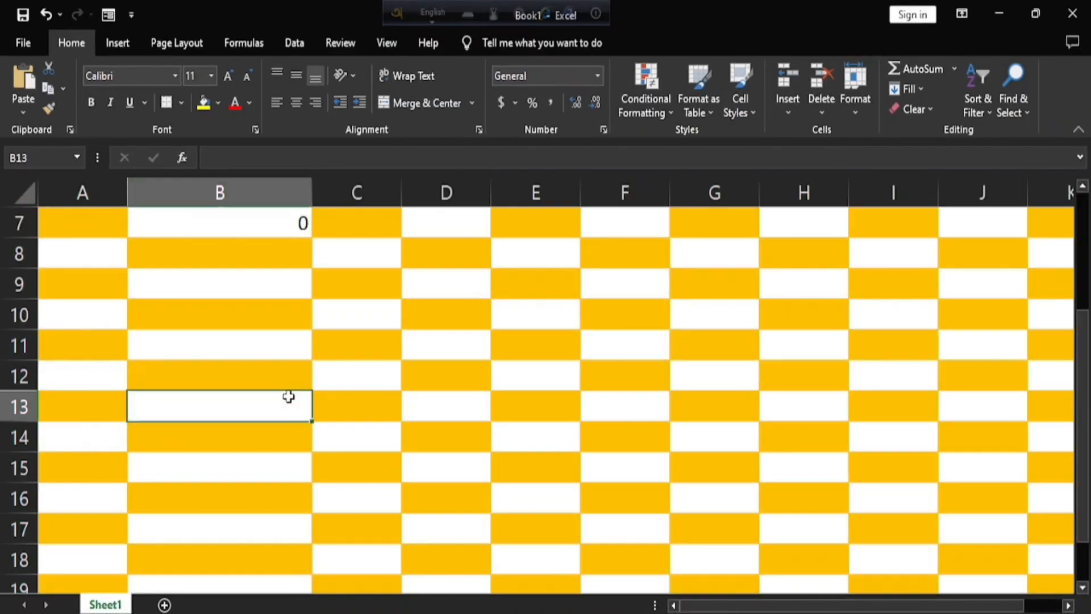